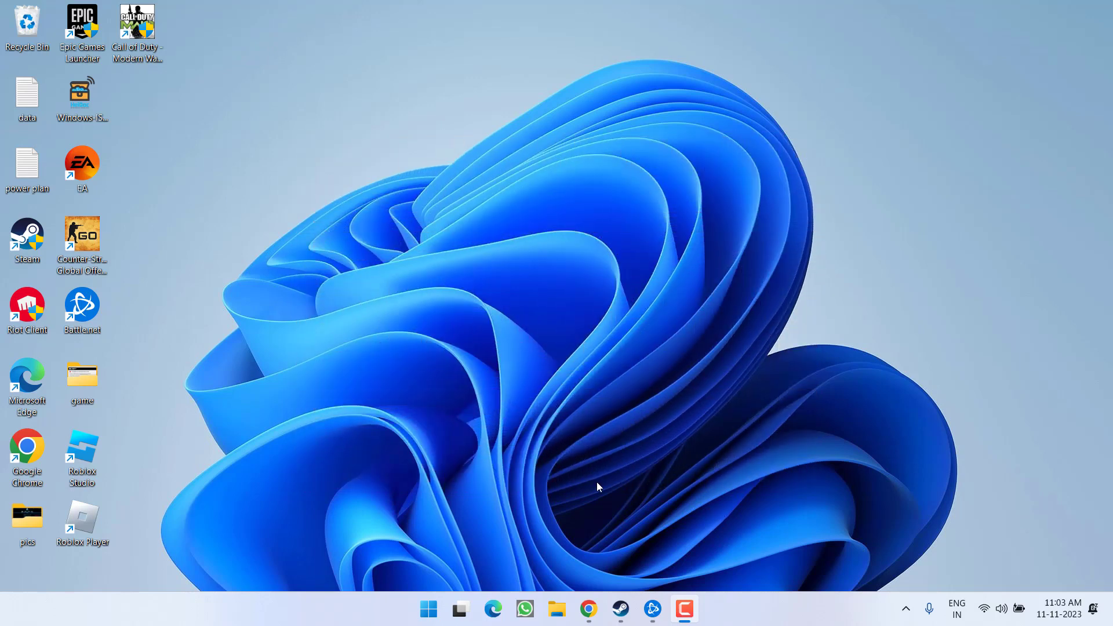
Bring Steam up from the taskbar and open Settings from the Steam menu.
left_click(621, 609)
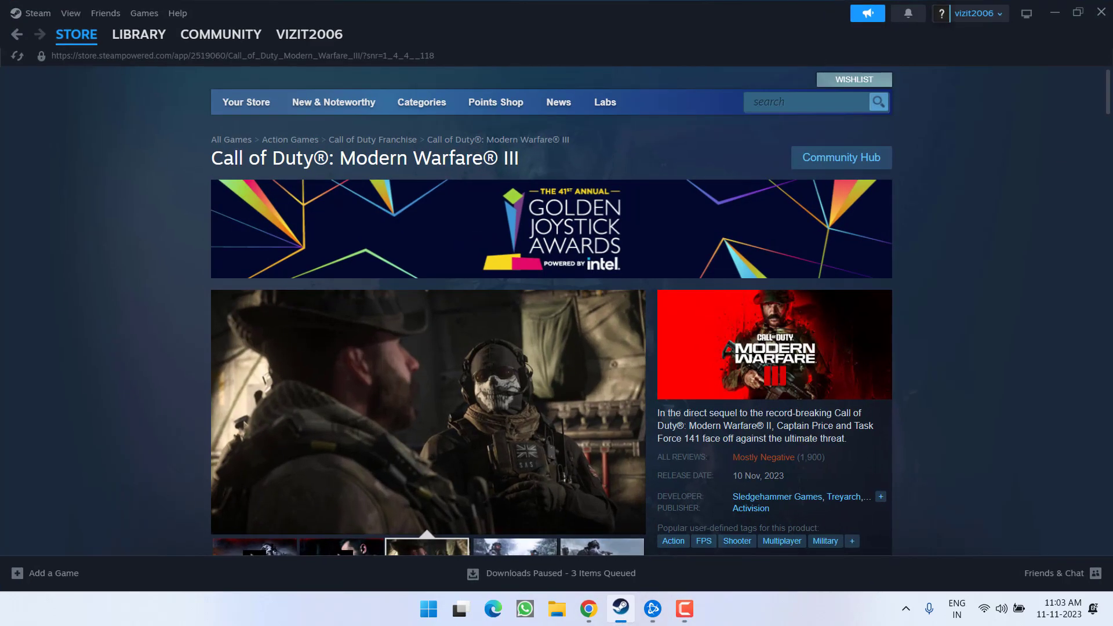
left_click(37, 16)
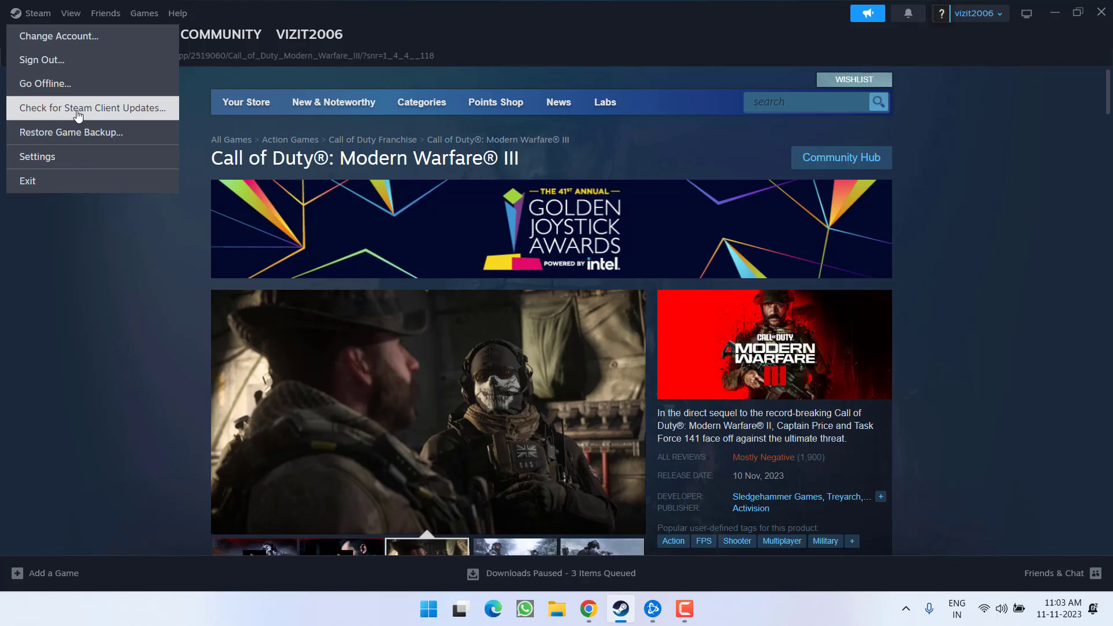
left_click(45, 161)
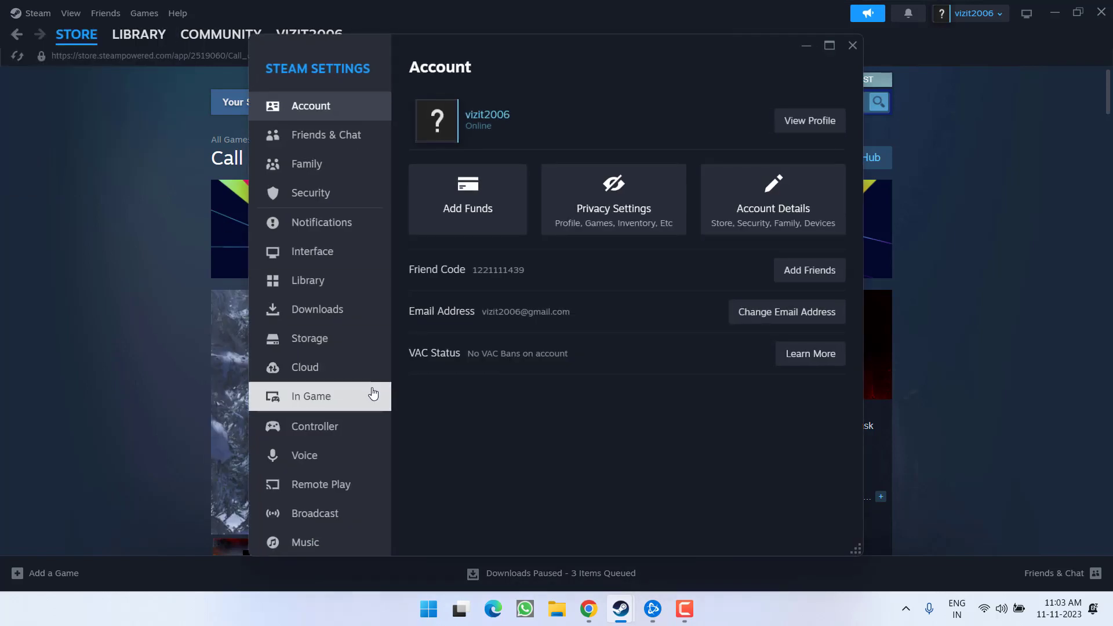
Clear the download cache in Downloads settings, then dismiss the popup and minimize Steam.
left_click(312, 313)
scroll(502, 302, "down", 3)
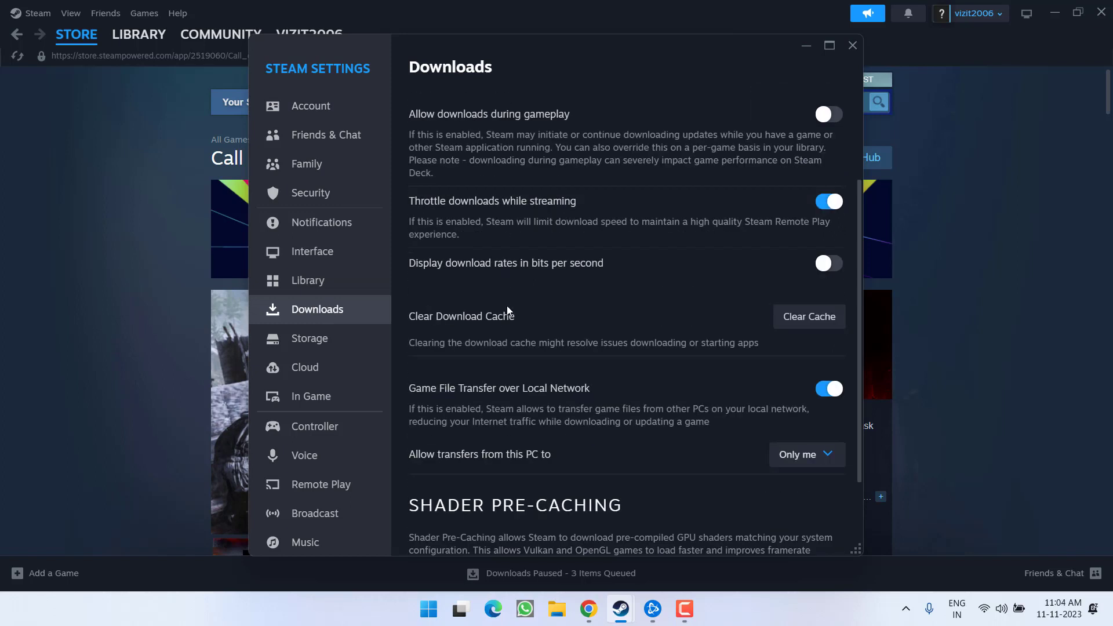
left_click(806, 320)
left_click(670, 342)
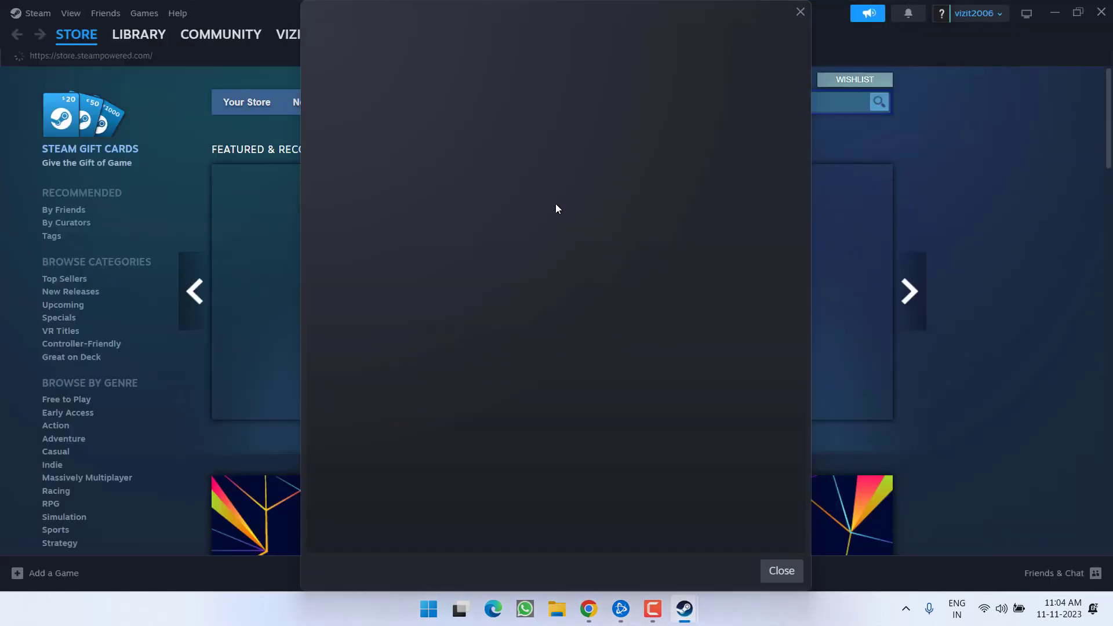
left_click(800, 13)
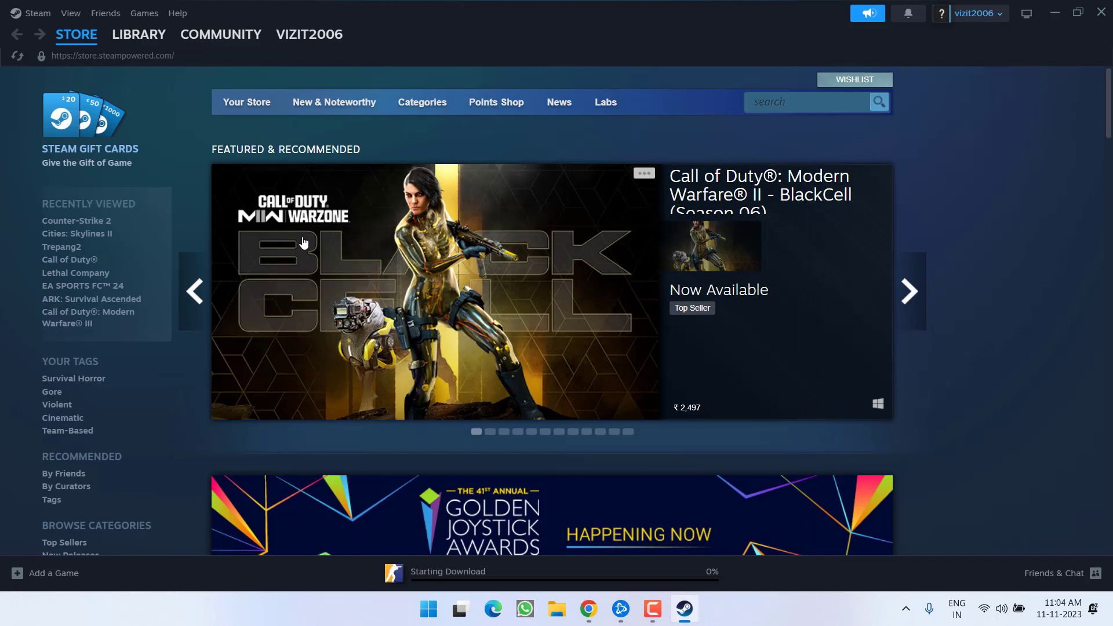
left_click(1055, 13)
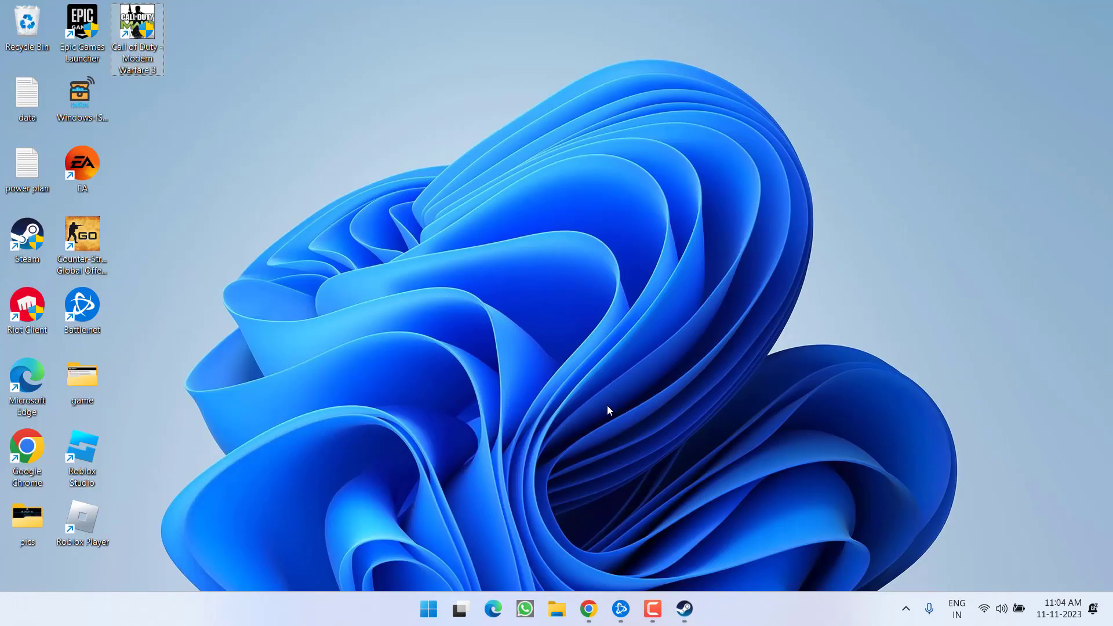
left_click(621, 609)
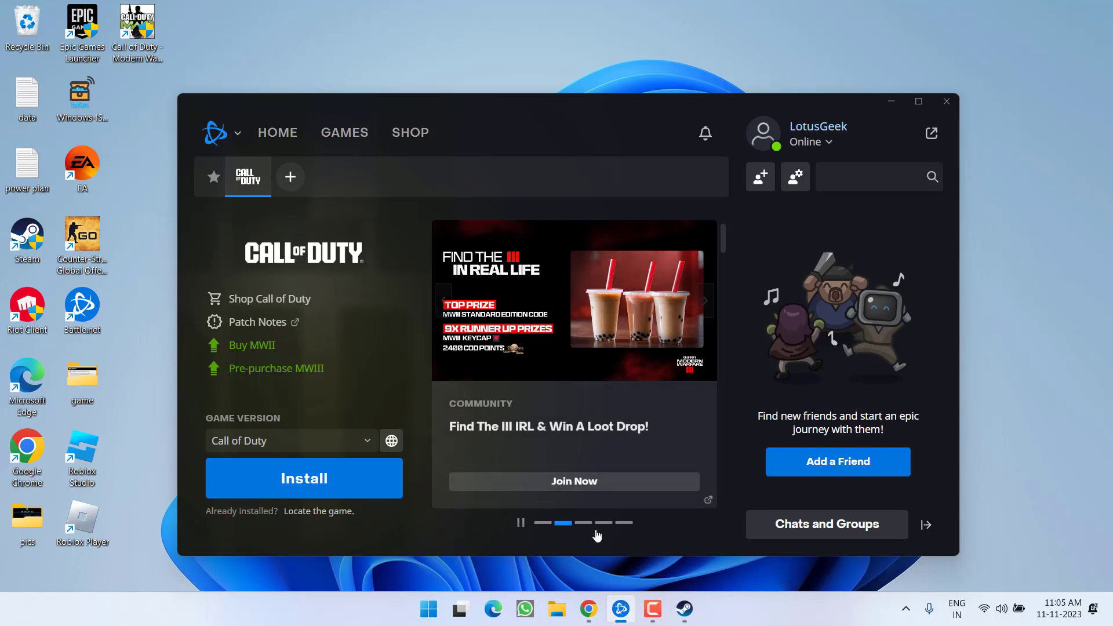
left_click(892, 101)
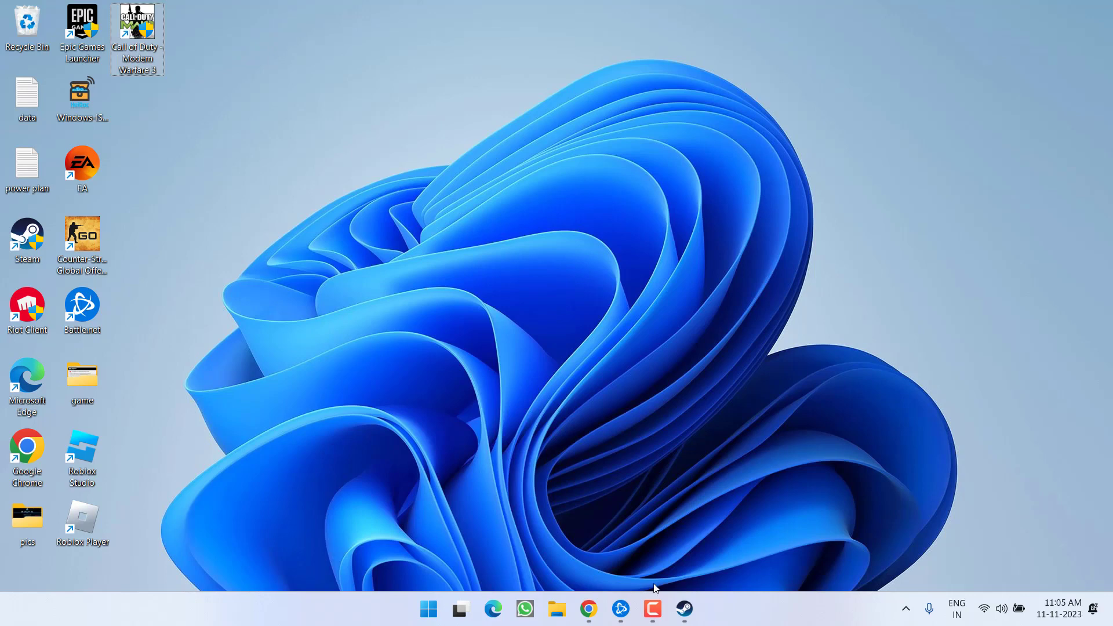
left_click(685, 609)
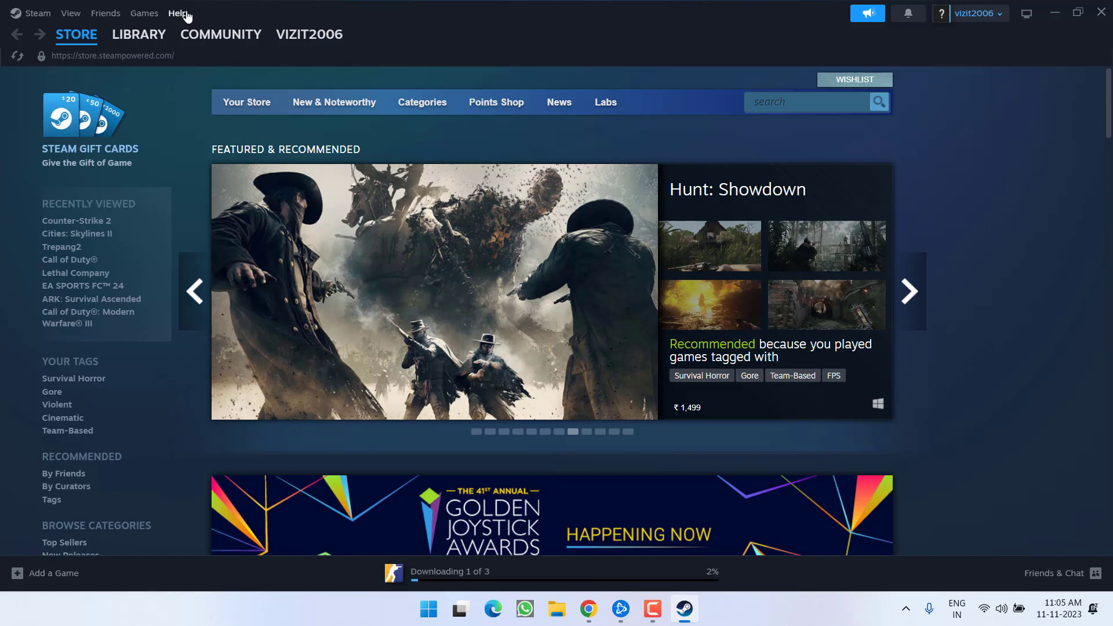
Open Steam Support from the Help menu and choose Counter-Strike 2.
left_click(178, 14)
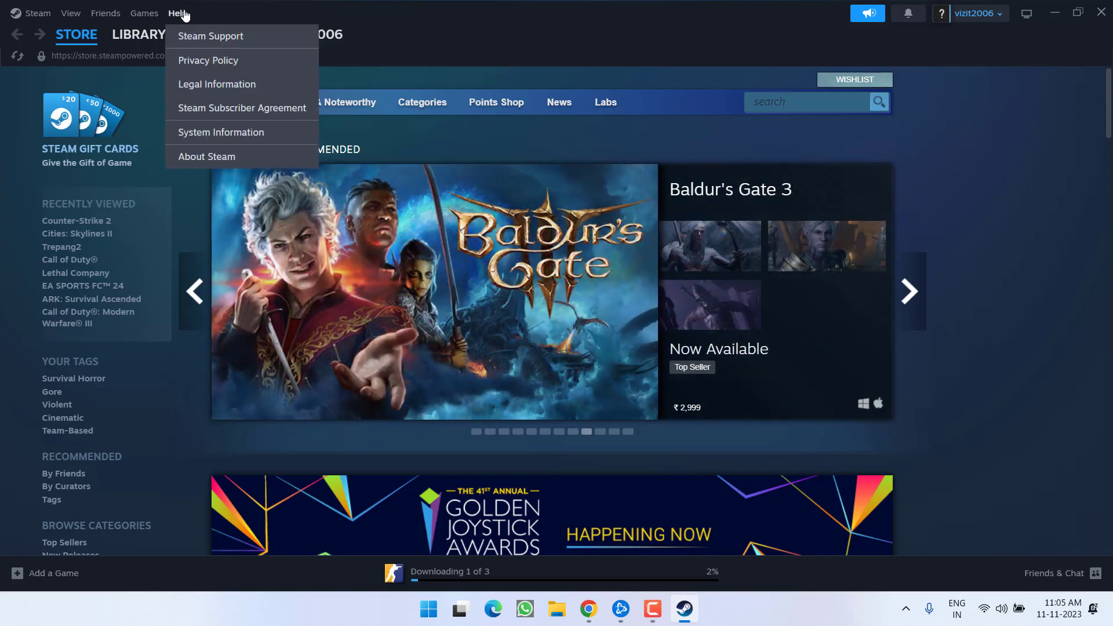
left_click(218, 38)
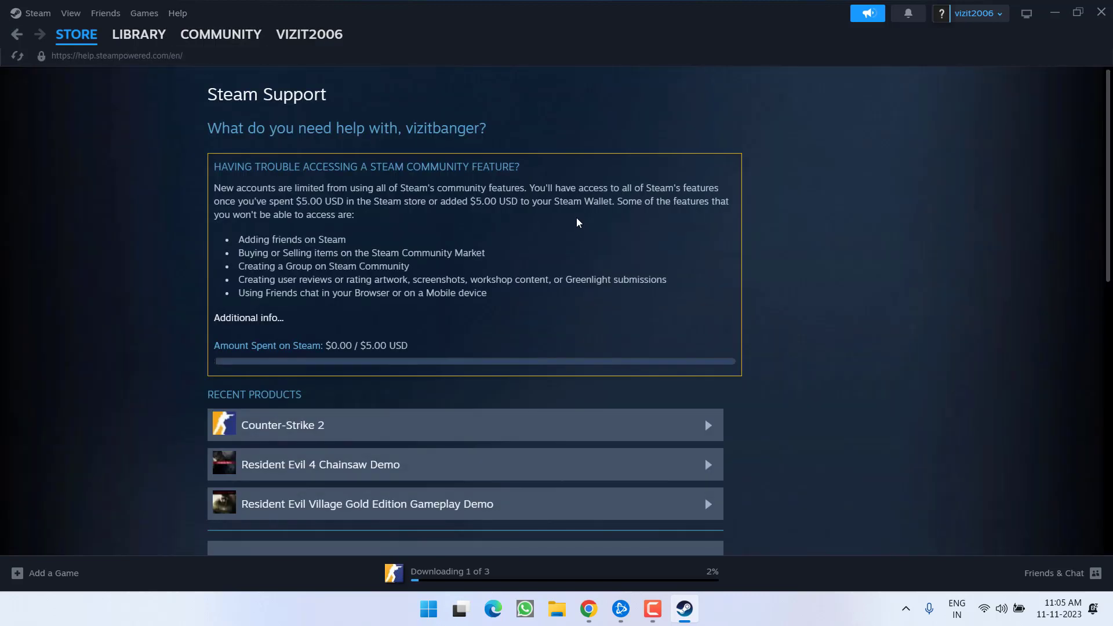
scroll(146, 445, "down", 1)
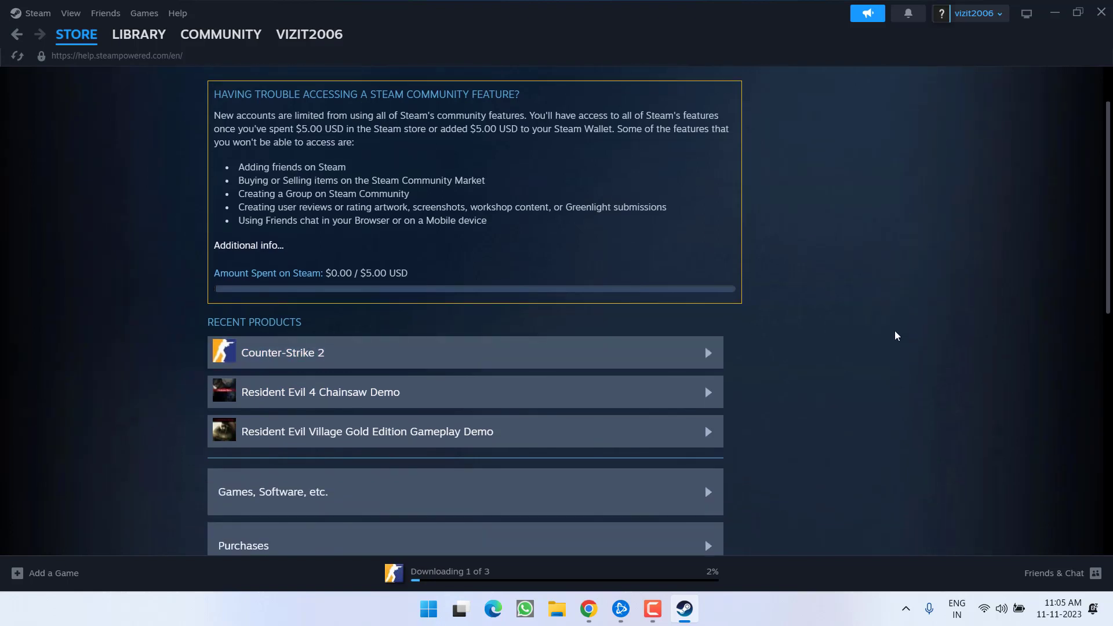
left_click(591, 353)
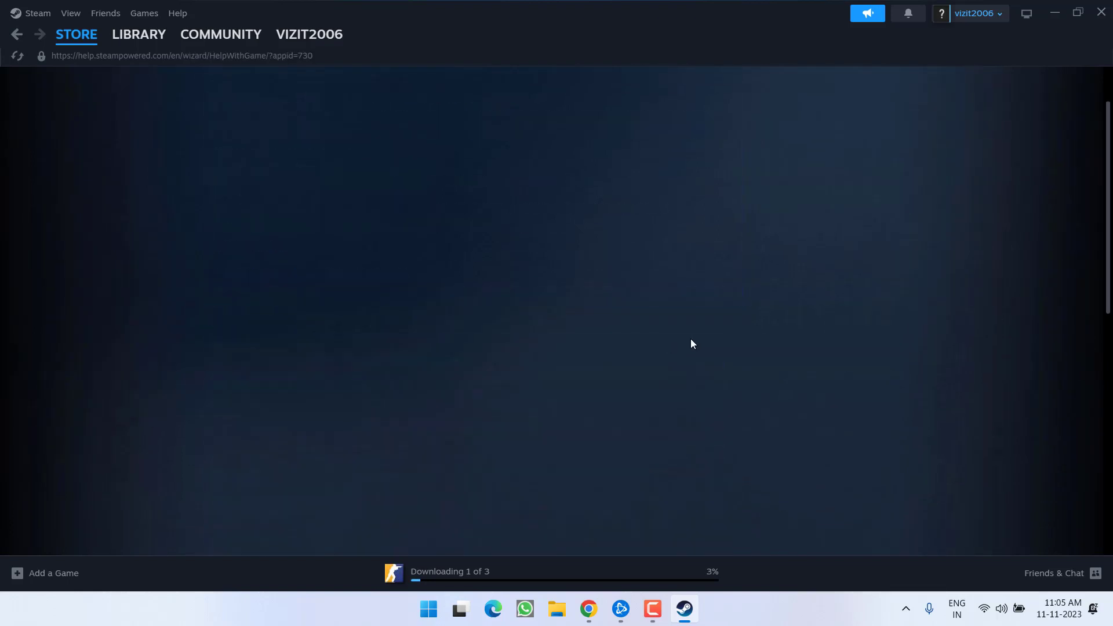
Scroll down to the DLC you own section and highlight its heading, then switch to the browser.
scroll(755, 295, "down", 5)
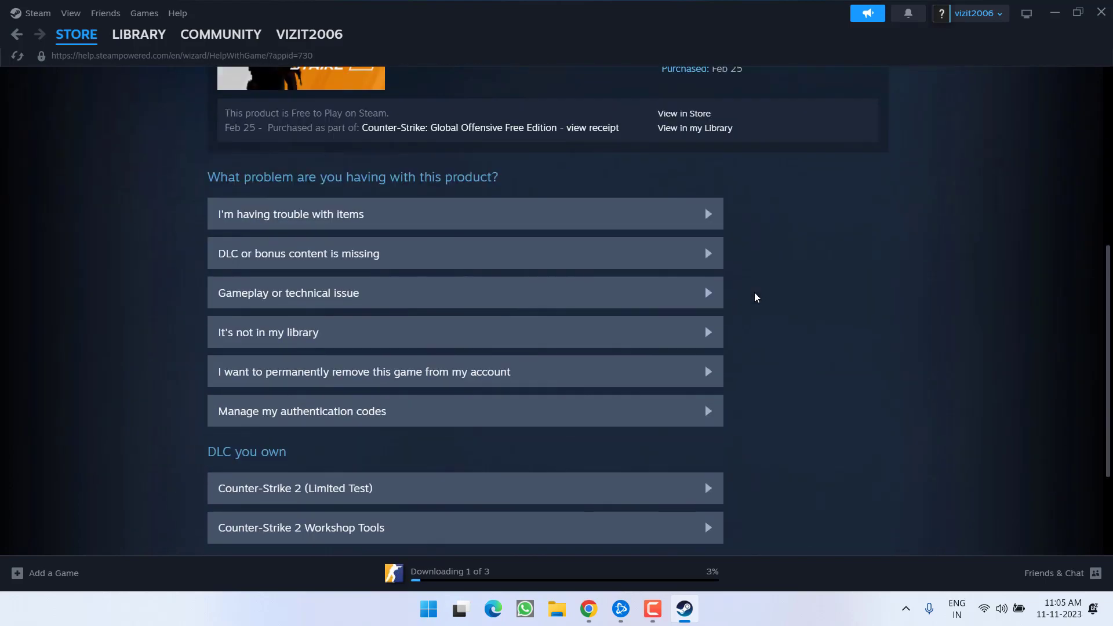
scroll(755, 297, "down", 3)
left_click_drag(203, 301, 340, 309)
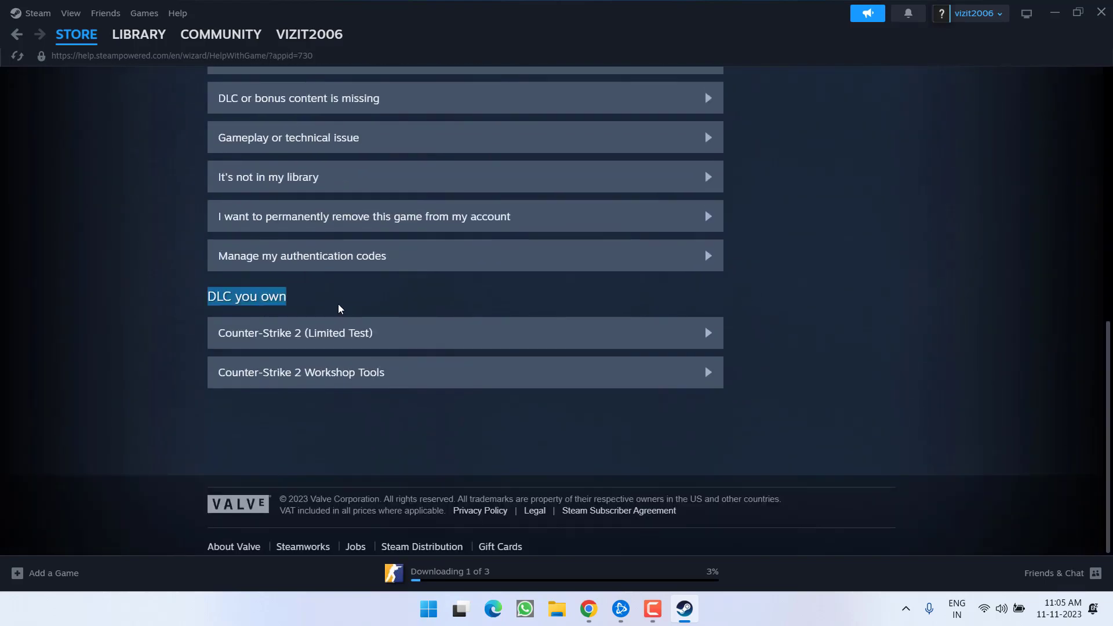
left_click(323, 315)
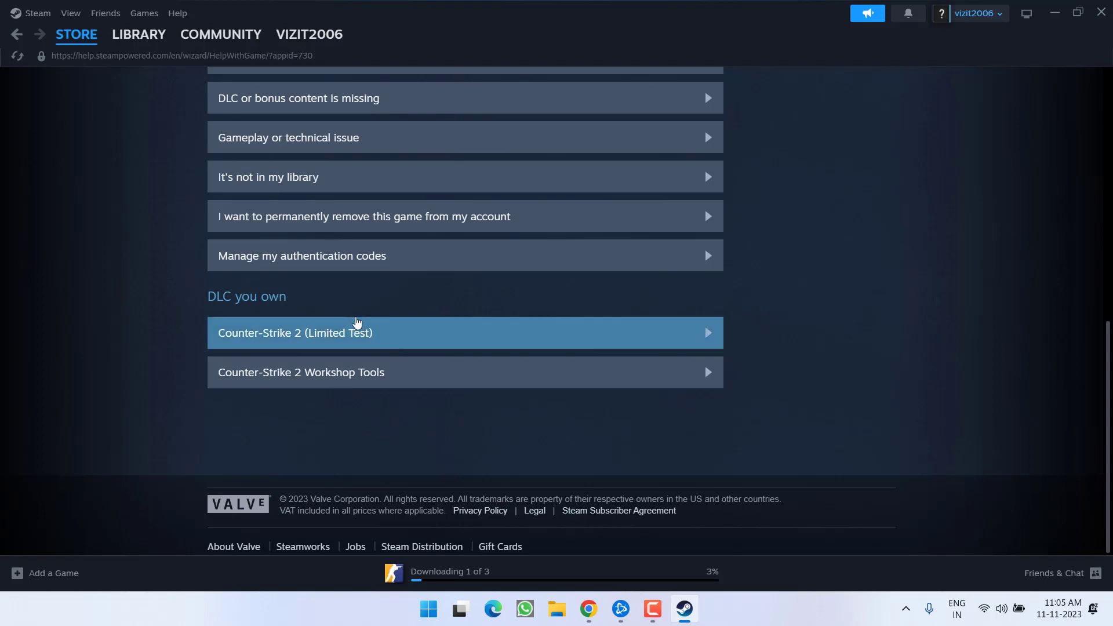
key("alt+Tab")
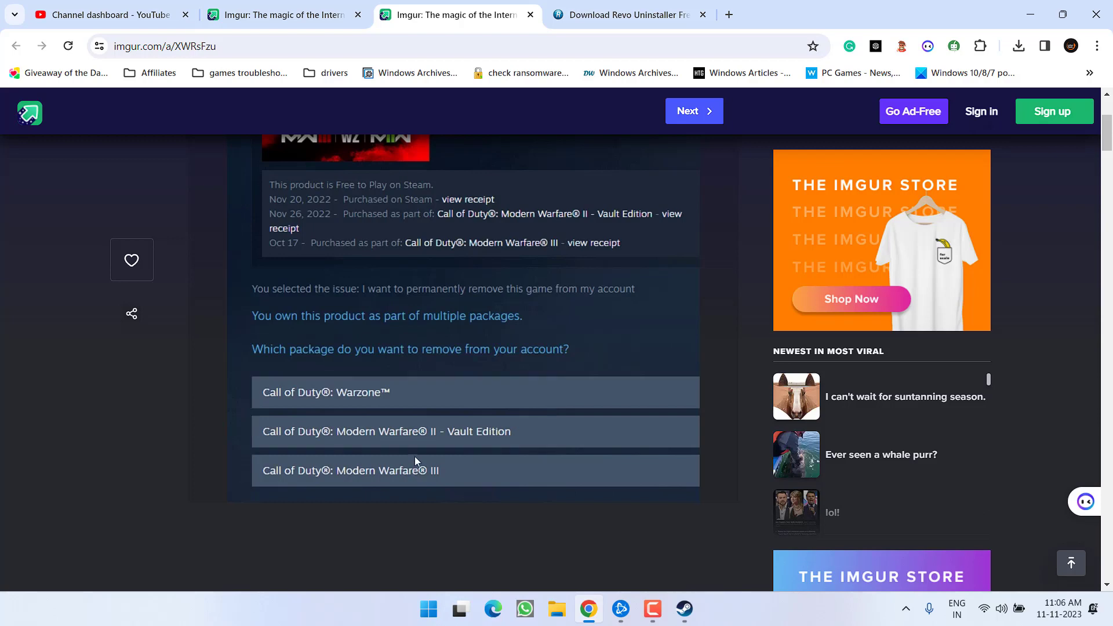
Minimize Chrome to return to Steam's Counter-Strike 2 help page.
left_click(1031, 14)
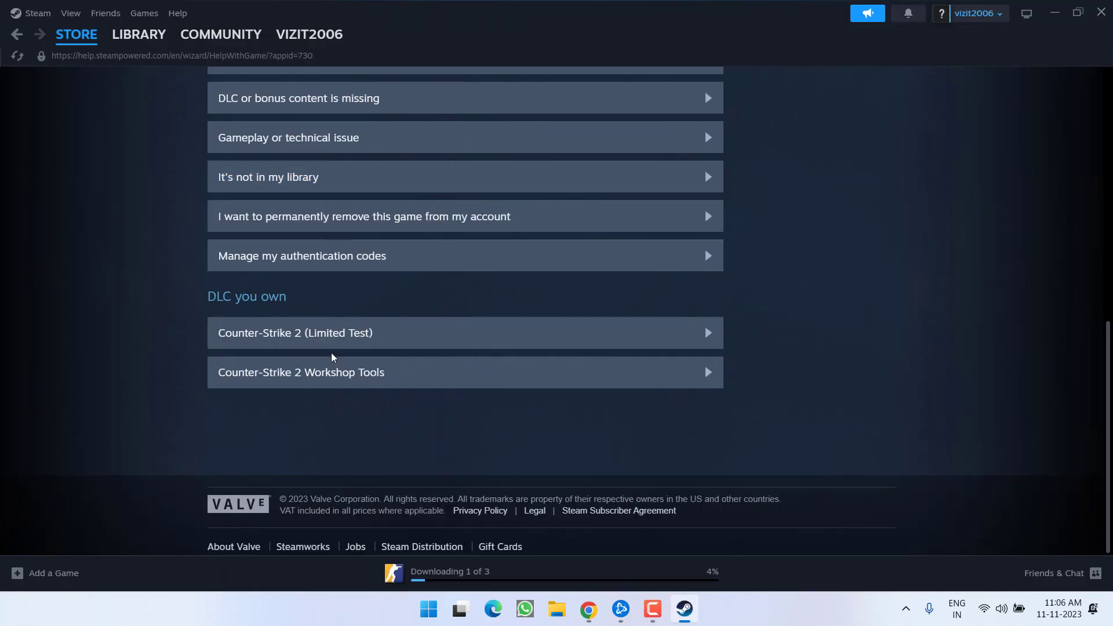
Under Counter-Strike 2 (Limited Test) support, permanently remove the listed games from the account.
left_click(418, 334)
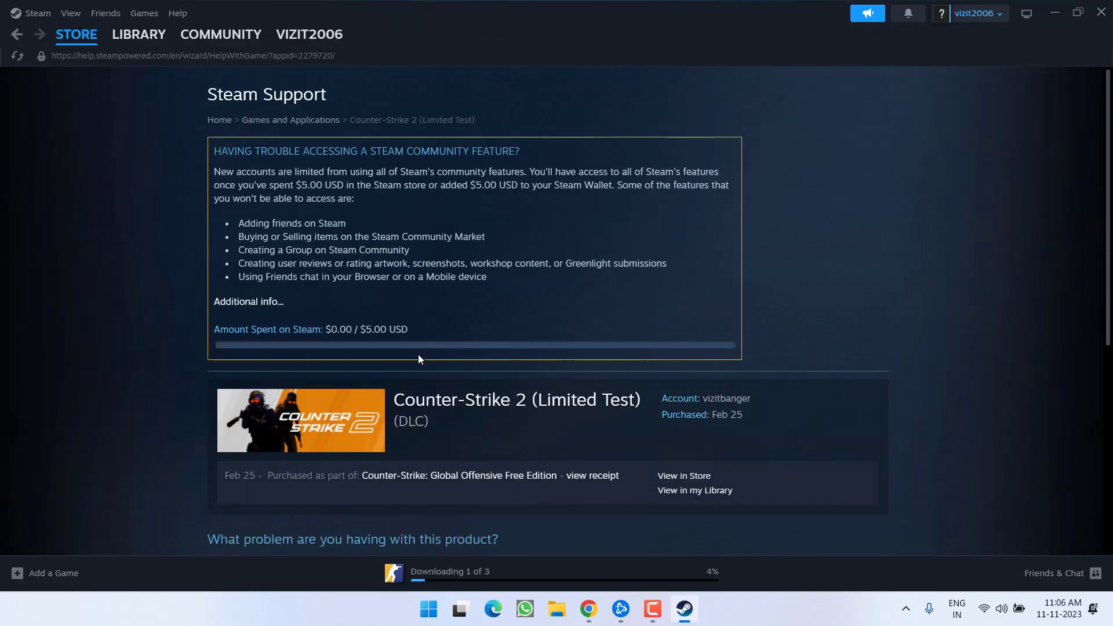
scroll(419, 354, "down", 5)
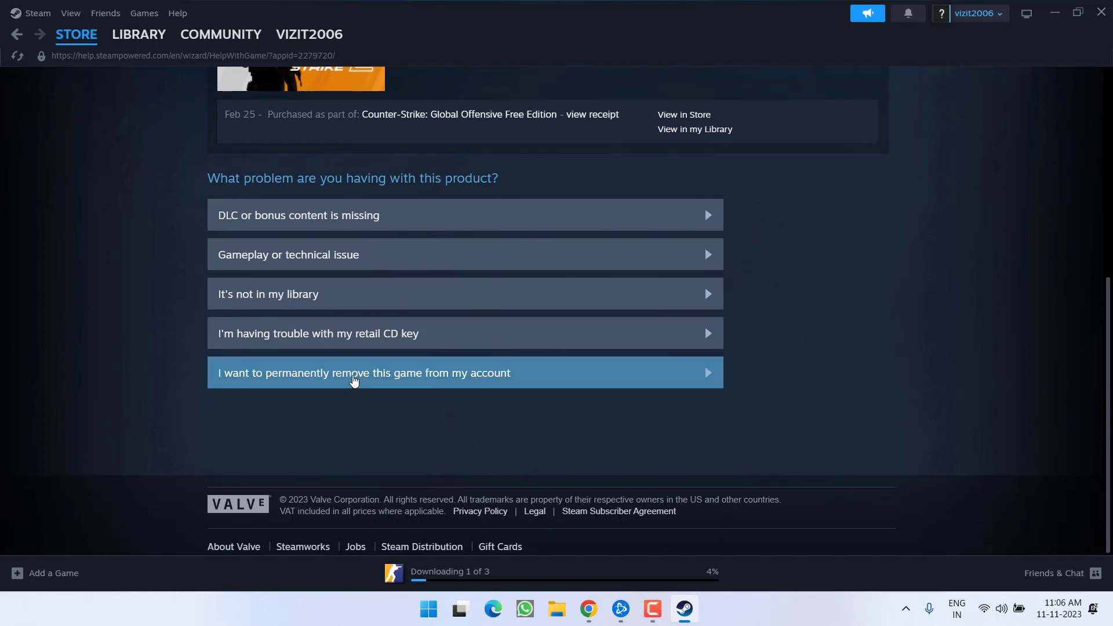
left_click(440, 374)
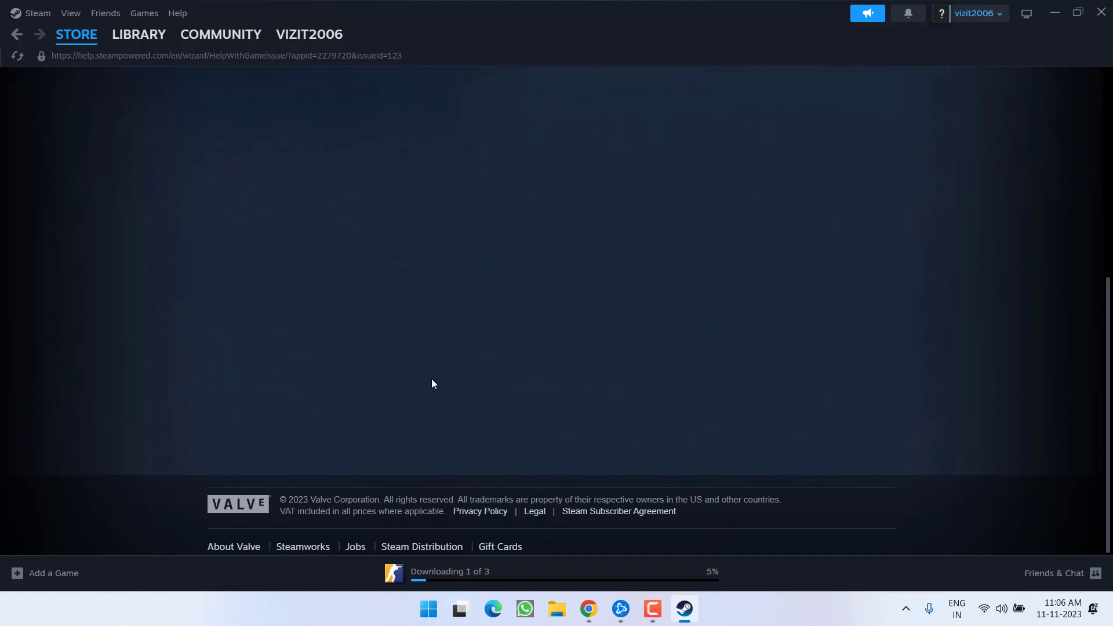
scroll(433, 375, "down", 10)
scroll(433, 374, "down", 1)
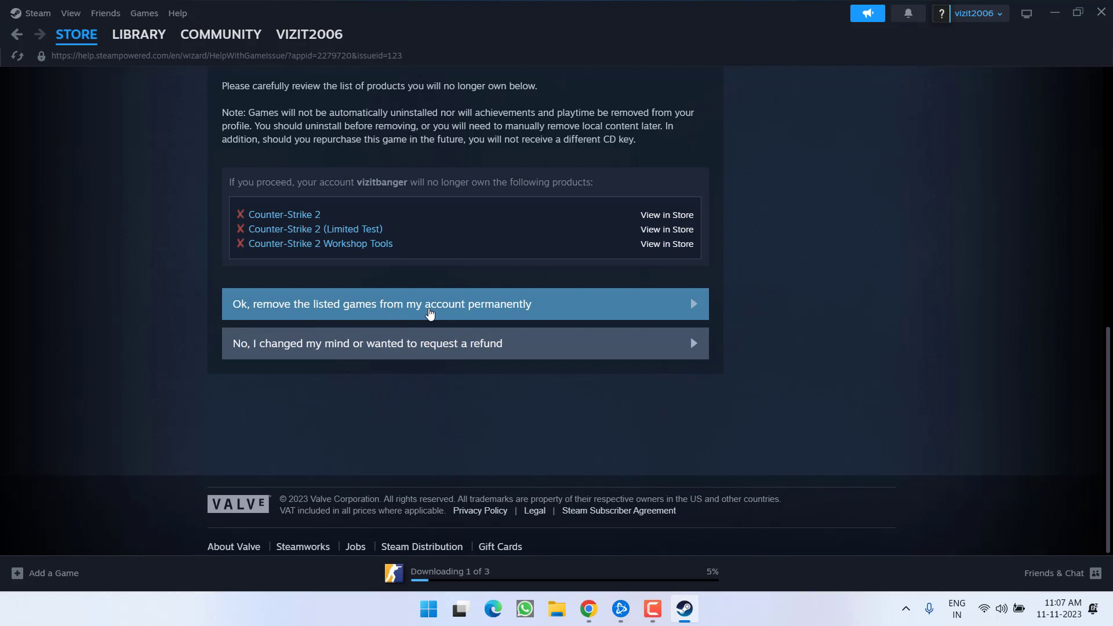
left_click(429, 314)
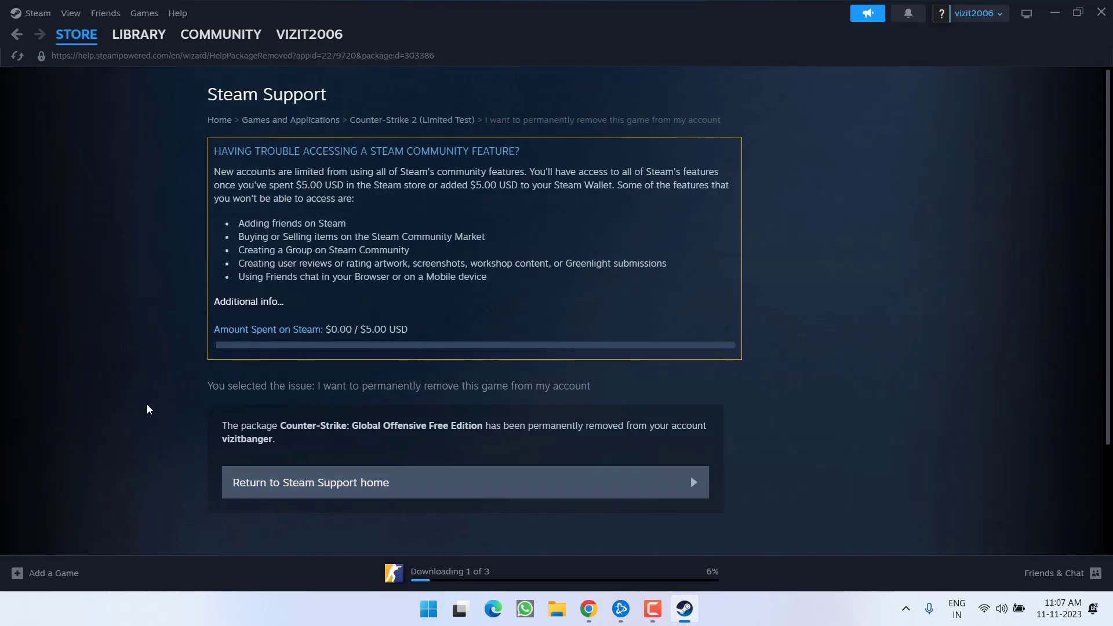
Uninstall Call of Duty from the Library via Manage > Uninstall, then close Steam.
left_click(155, 41)
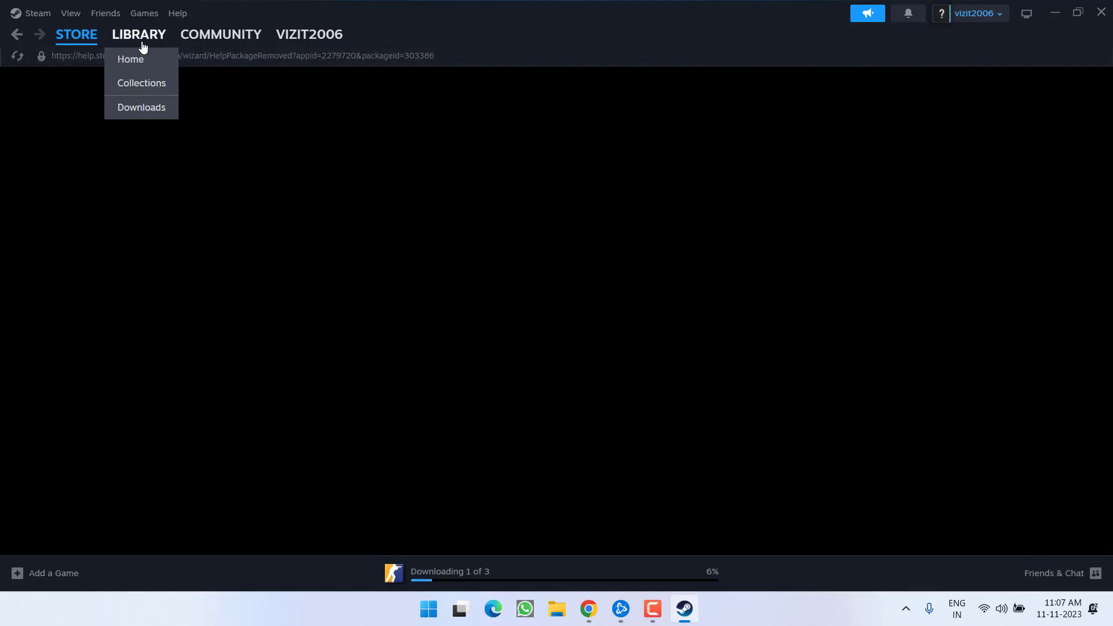
right_click(126, 193)
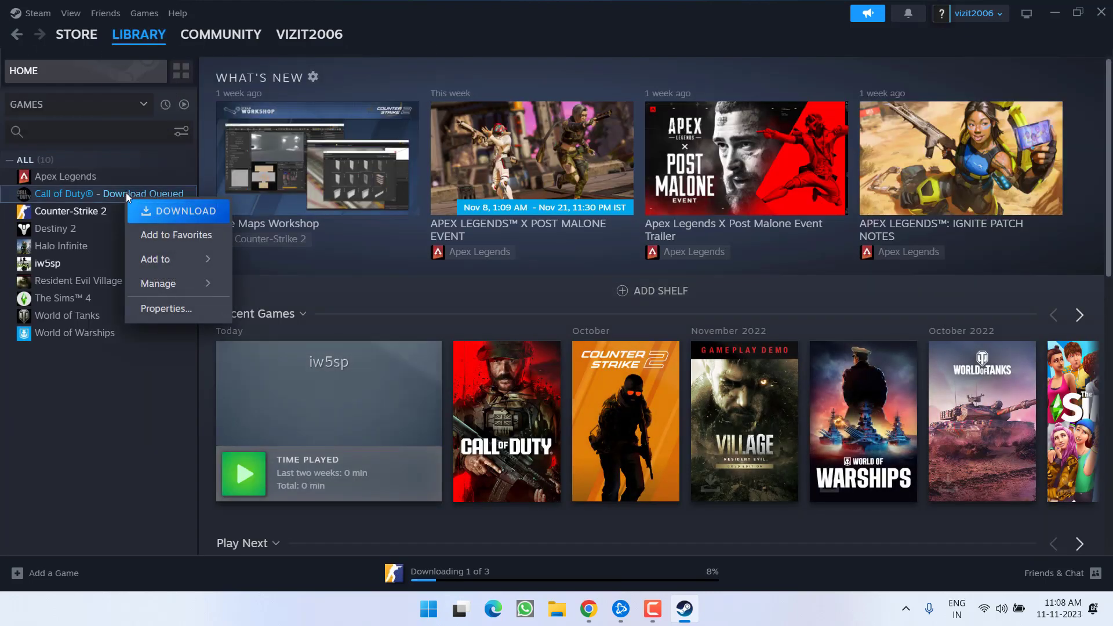
mouse_move(177, 284)
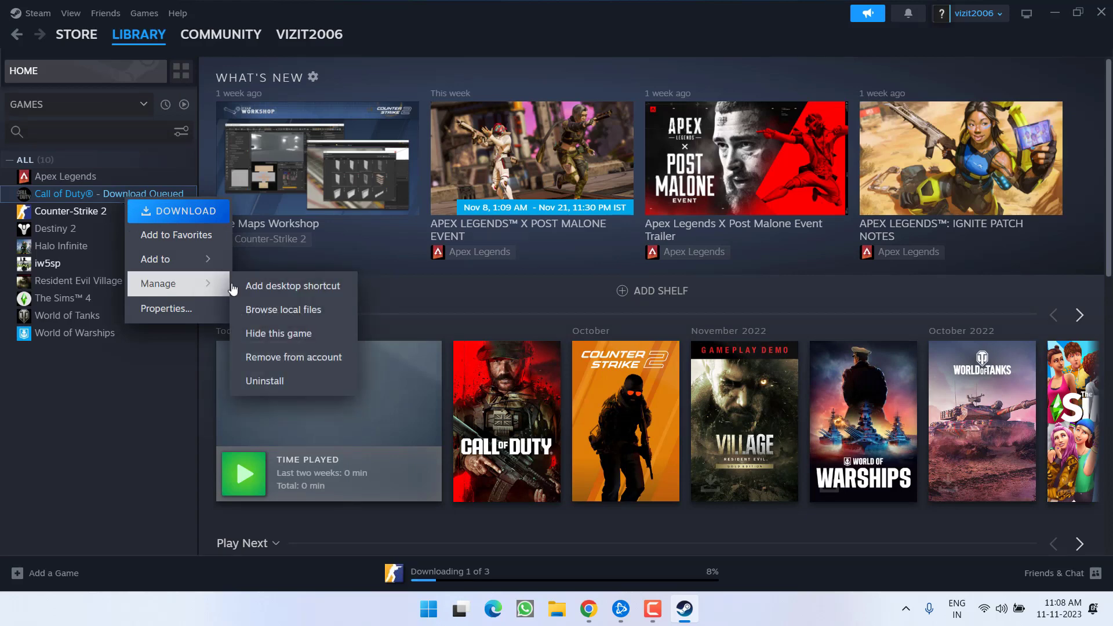
left_click(271, 381)
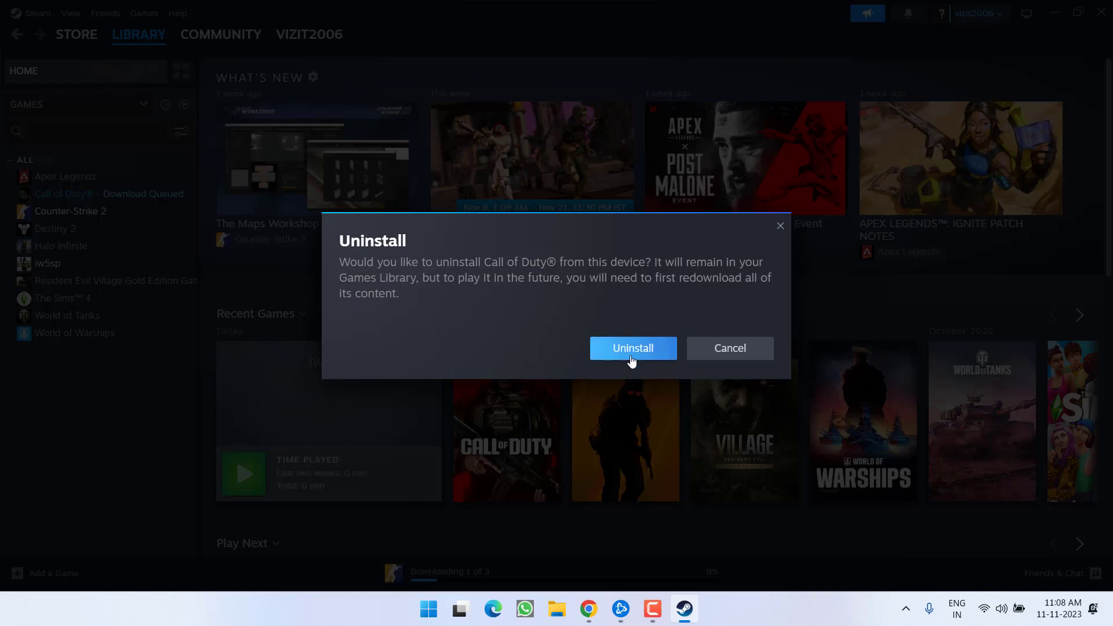
left_click(632, 349)
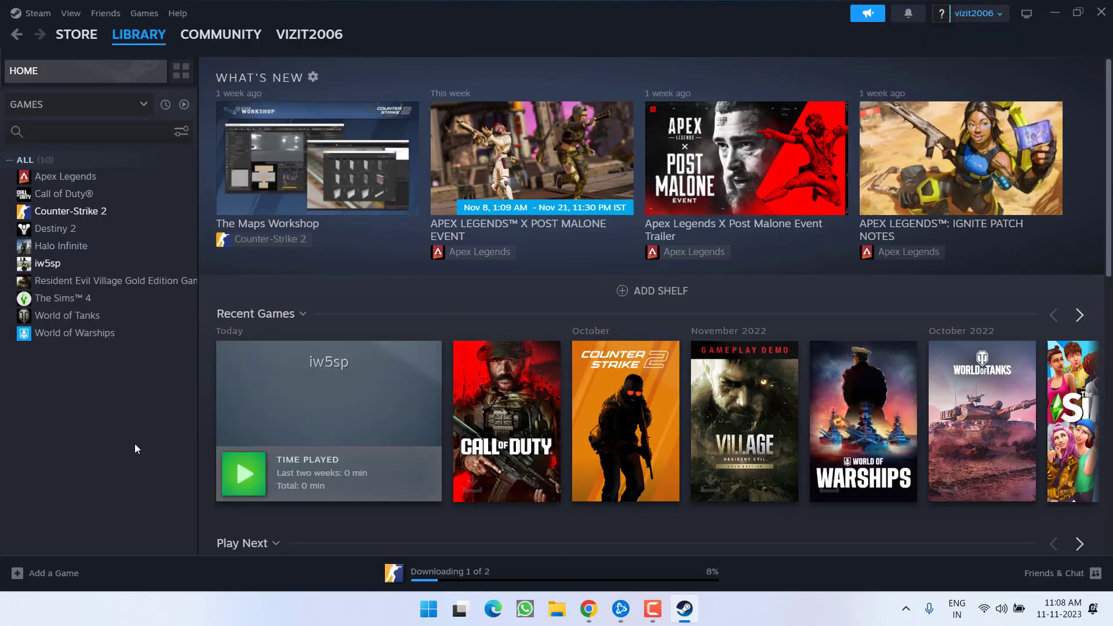
left_click(1101, 12)
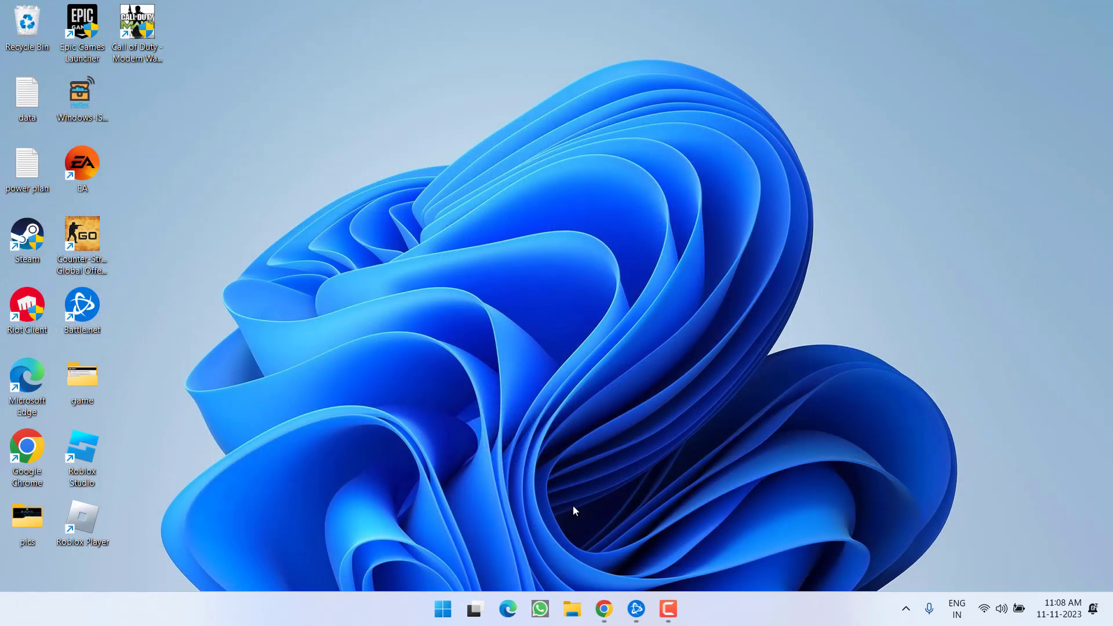
Exit Steam completely from its icon in the hidden tray icons.
left_click(905, 613)
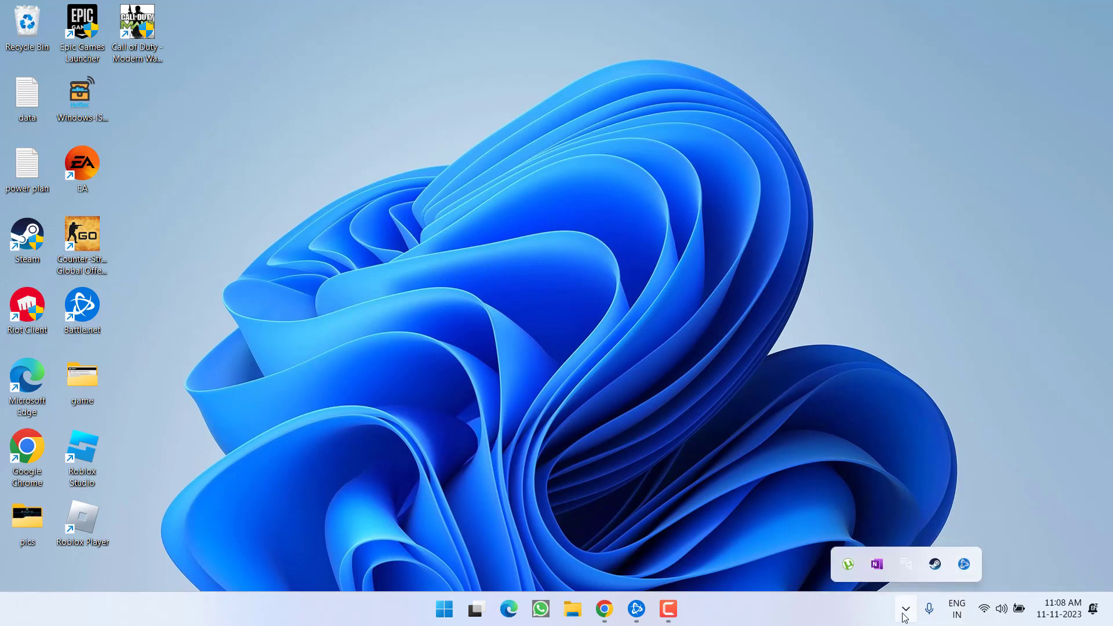
right_click(934, 564)
left_click(760, 551)
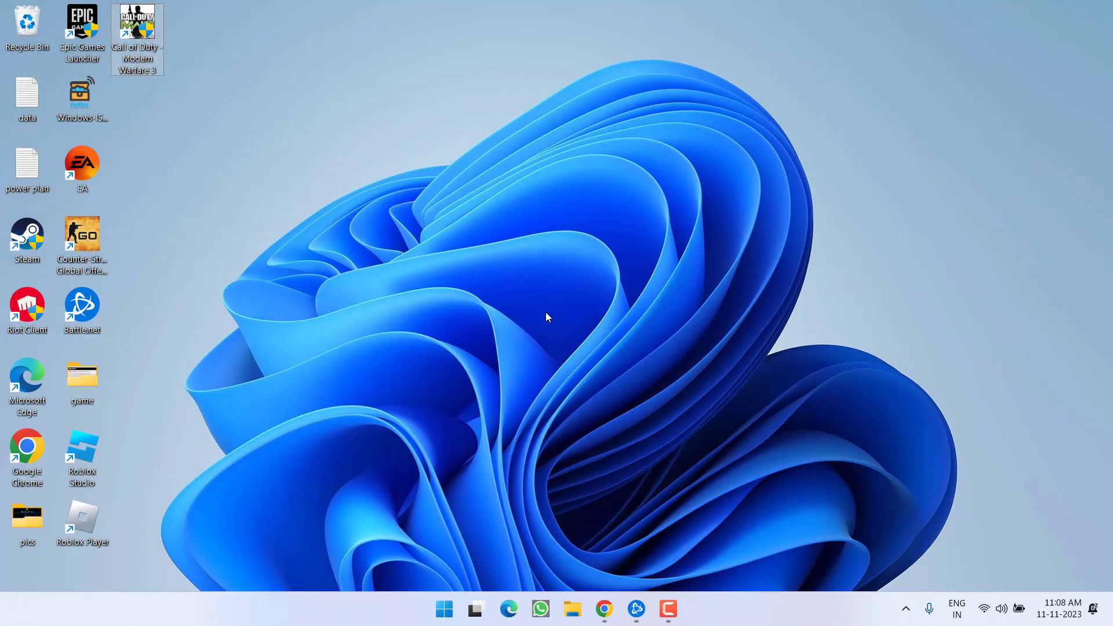
Relaunch Steam by searching 'steam' in Windows Search.
key("super")
type("steam")
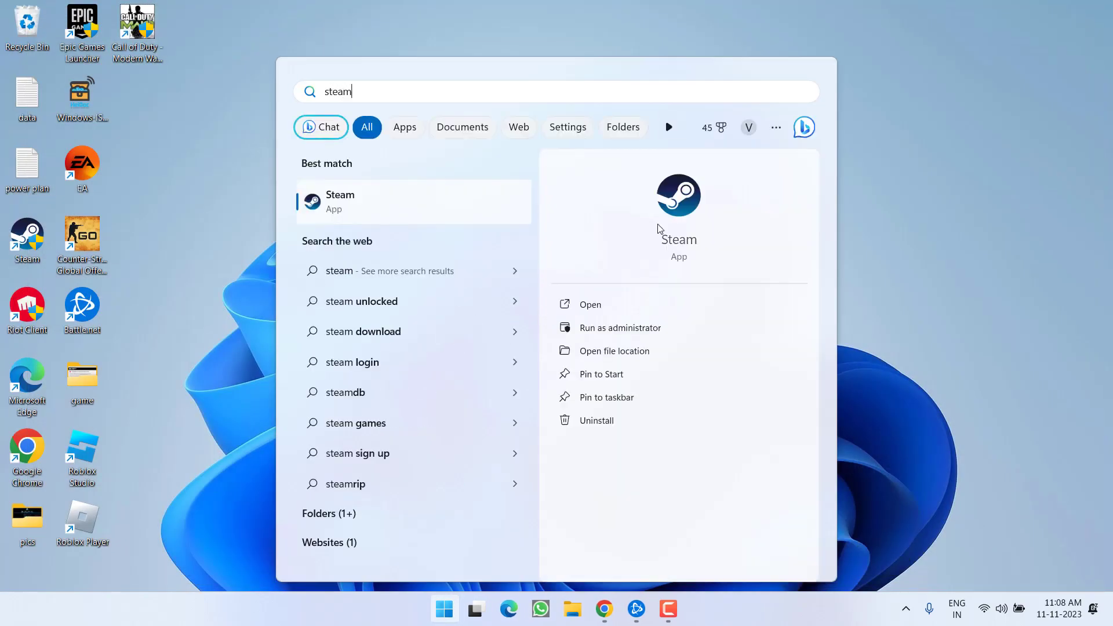
key("Return")
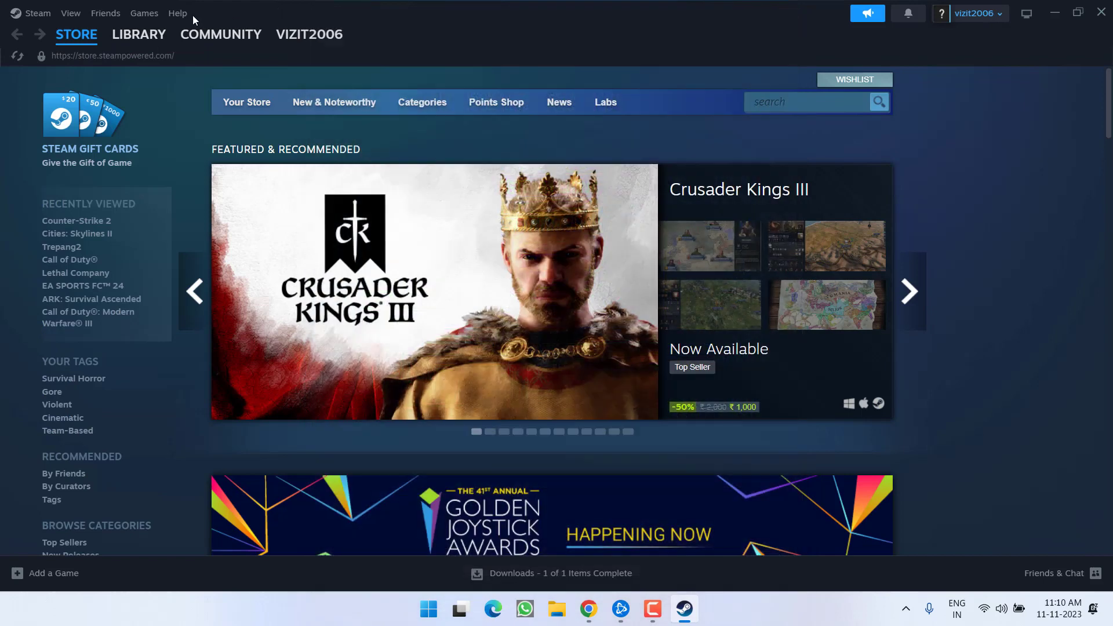
Report Counter-Strike 2 as 'It's not in my library' in Steam Support, then return to the Library.
left_click(180, 13)
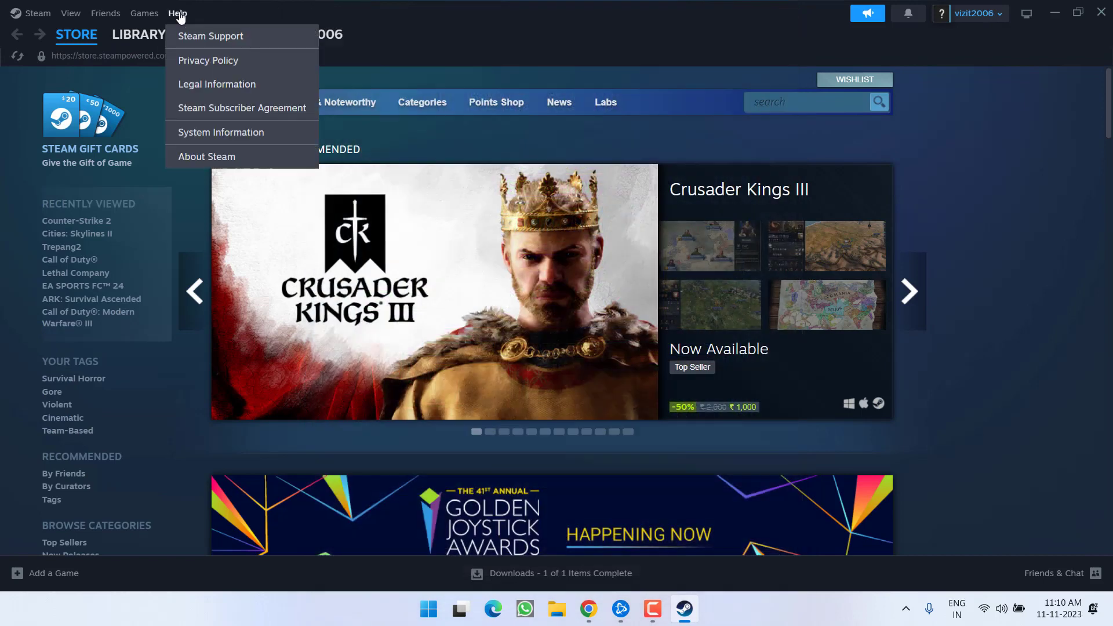
left_click(203, 39)
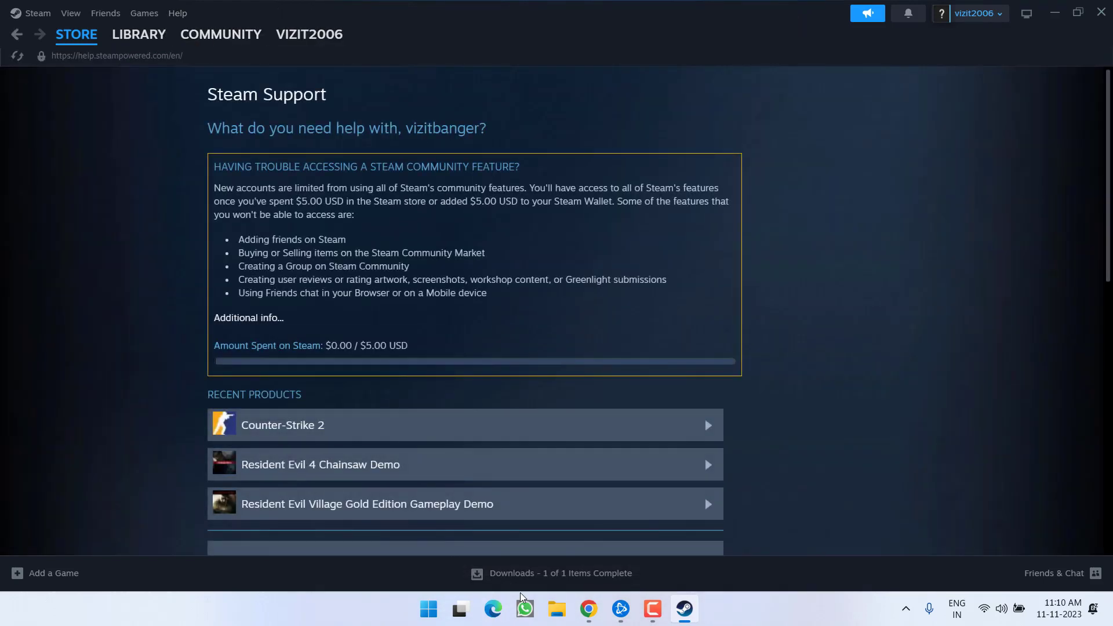
left_click(315, 427)
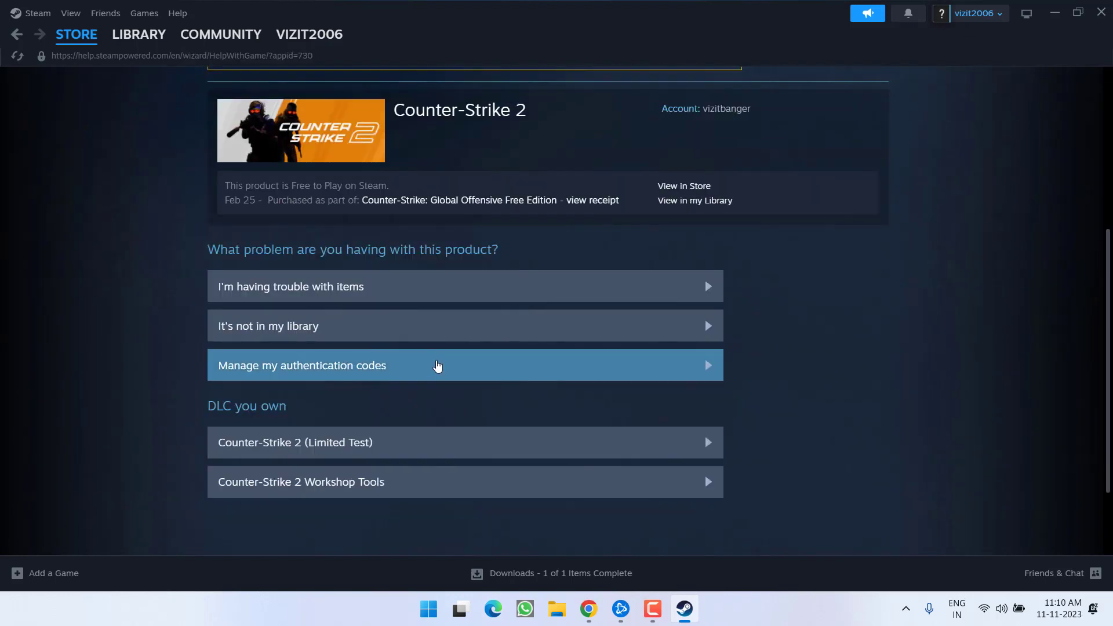
left_click(343, 331)
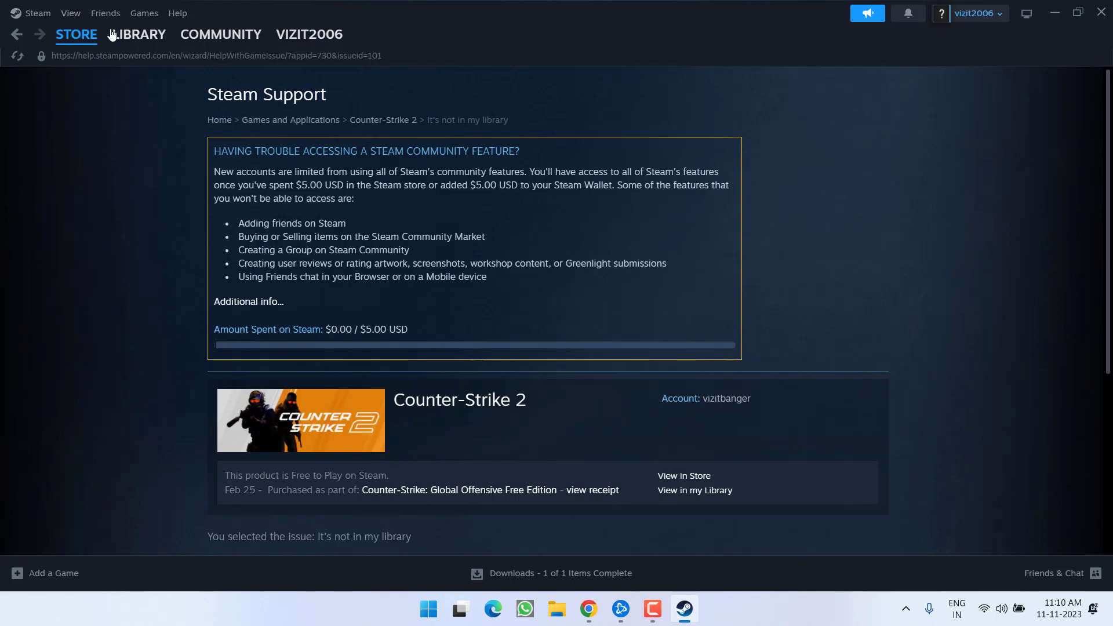
left_click(139, 35)
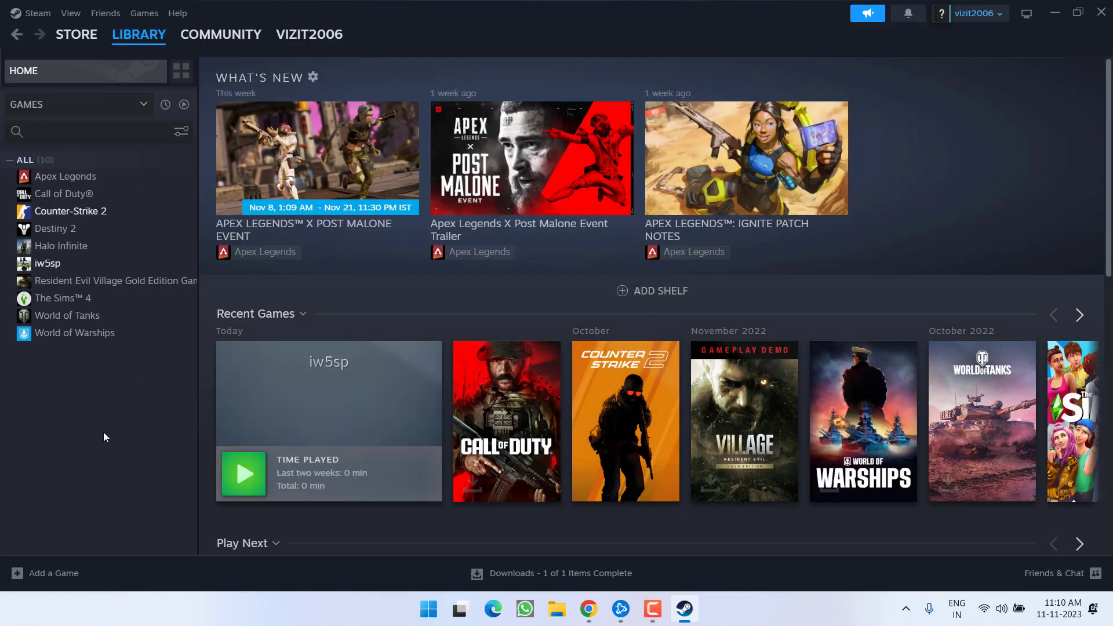
Open the Counter-Strike 2 page, then the Call of Duty page showing INSTALL and 63.77 GB.
left_click(86, 212)
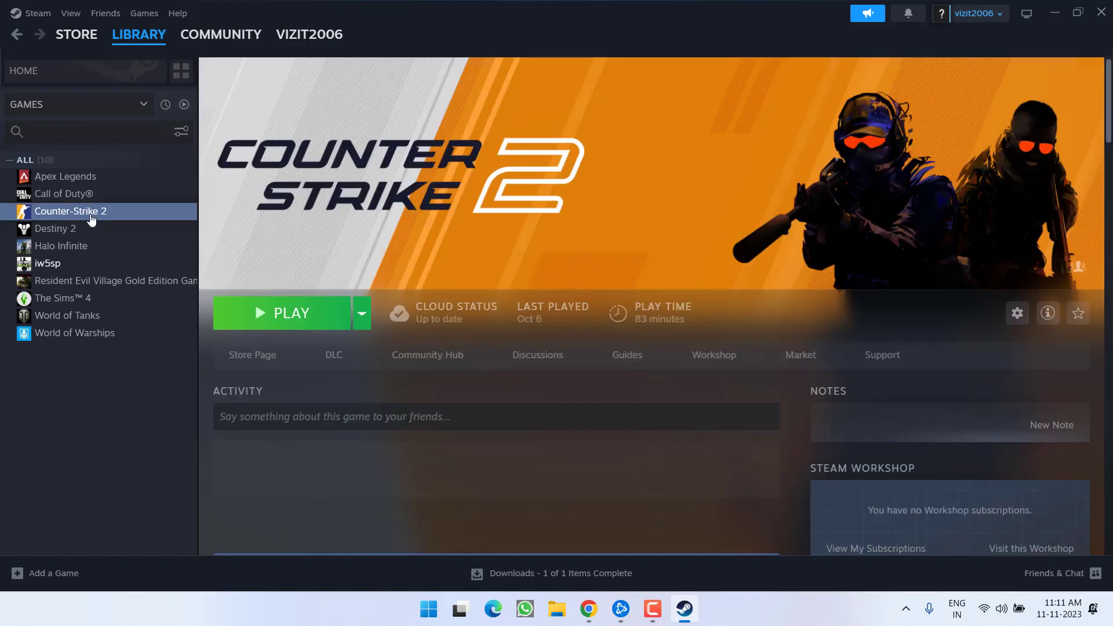
left_click(63, 197)
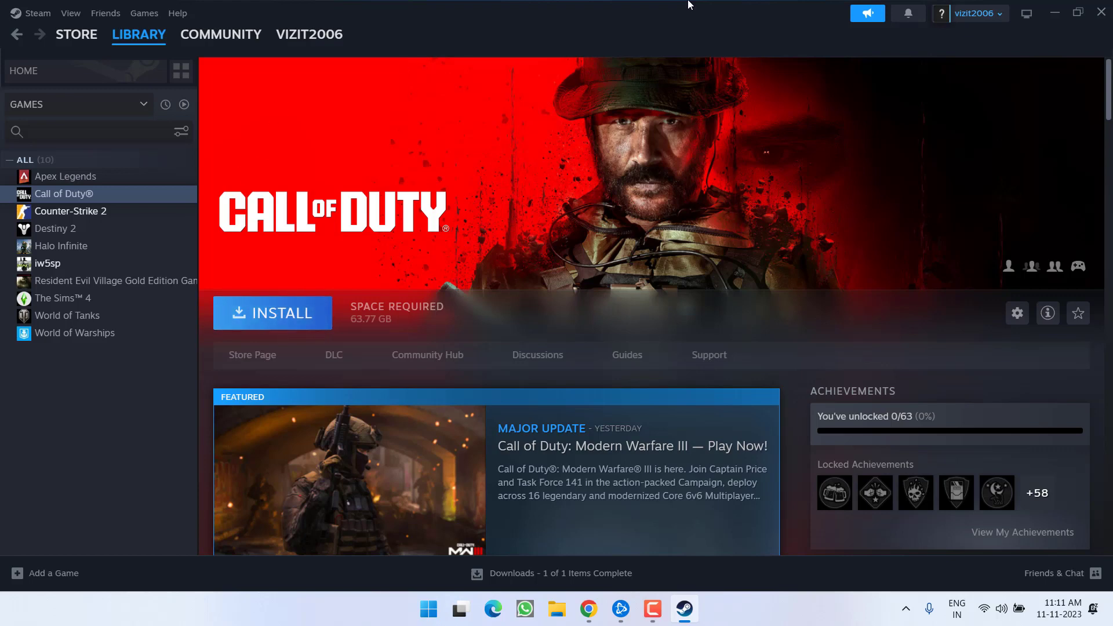
Close Steam, then save the PORTABLE Revo Uninstaller zip from Chrome to the Desktop.
left_click(1101, 11)
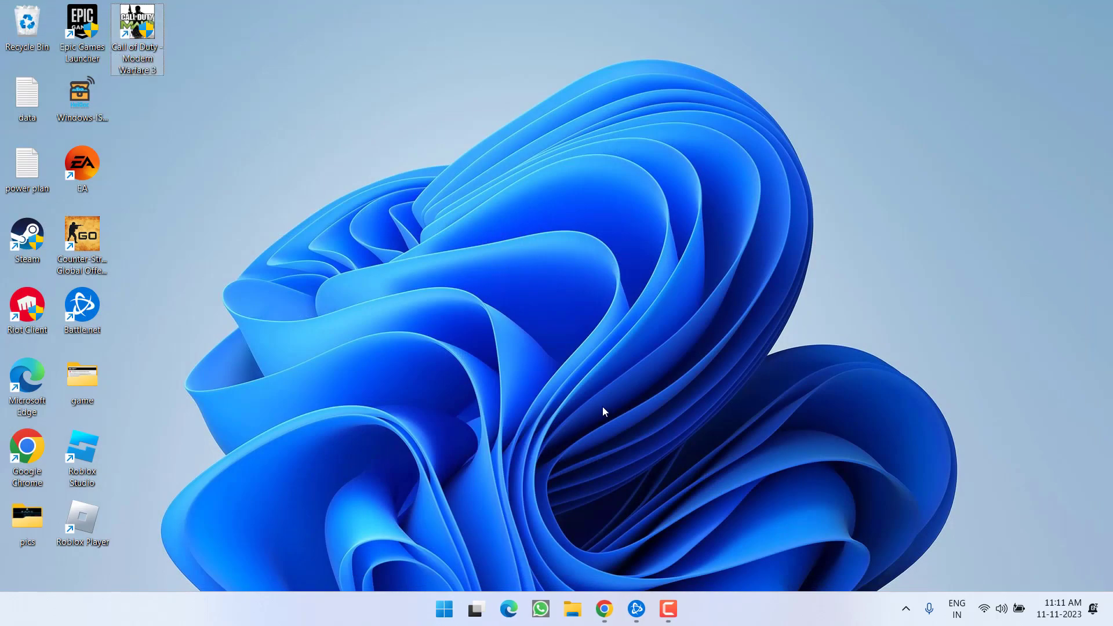
left_click(605, 609)
key("ctrl+Tab")
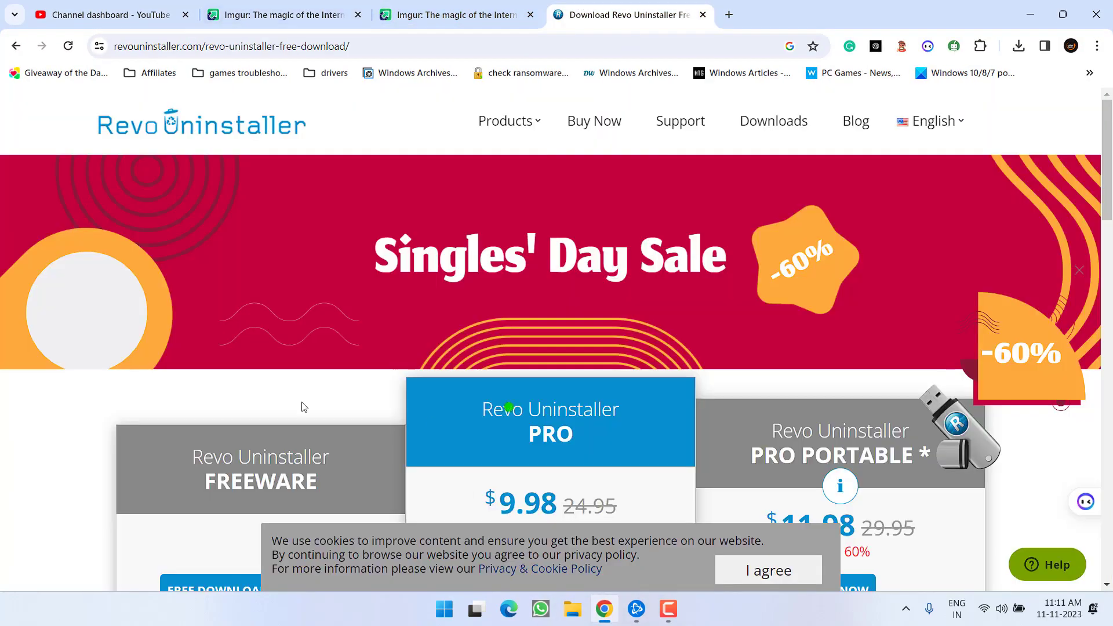
scroll(344, 318, "down", 5)
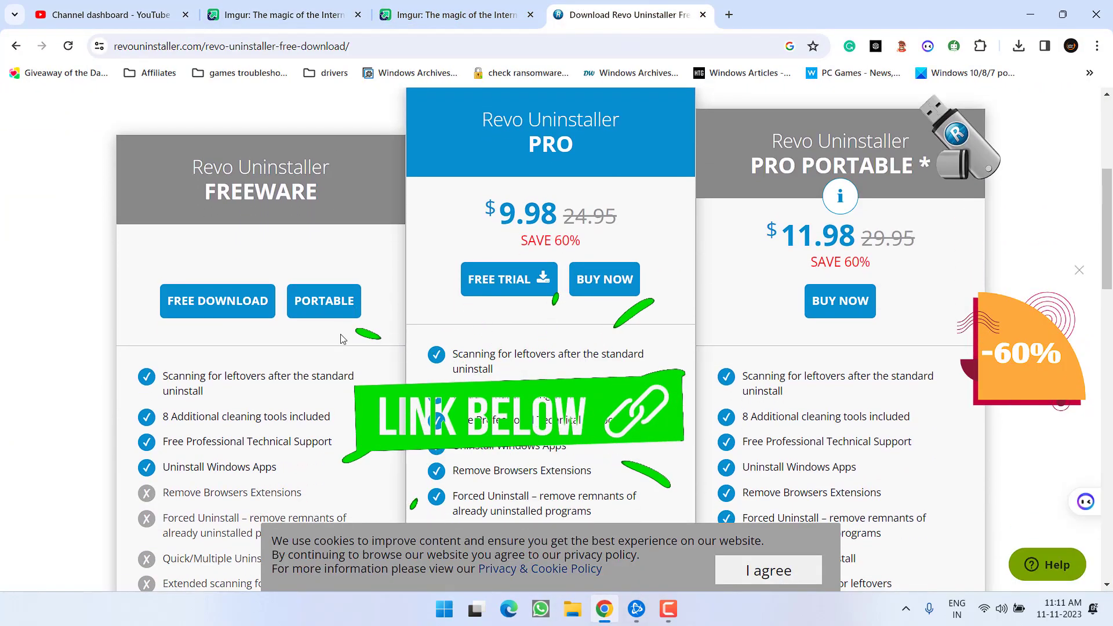
left_click(326, 302)
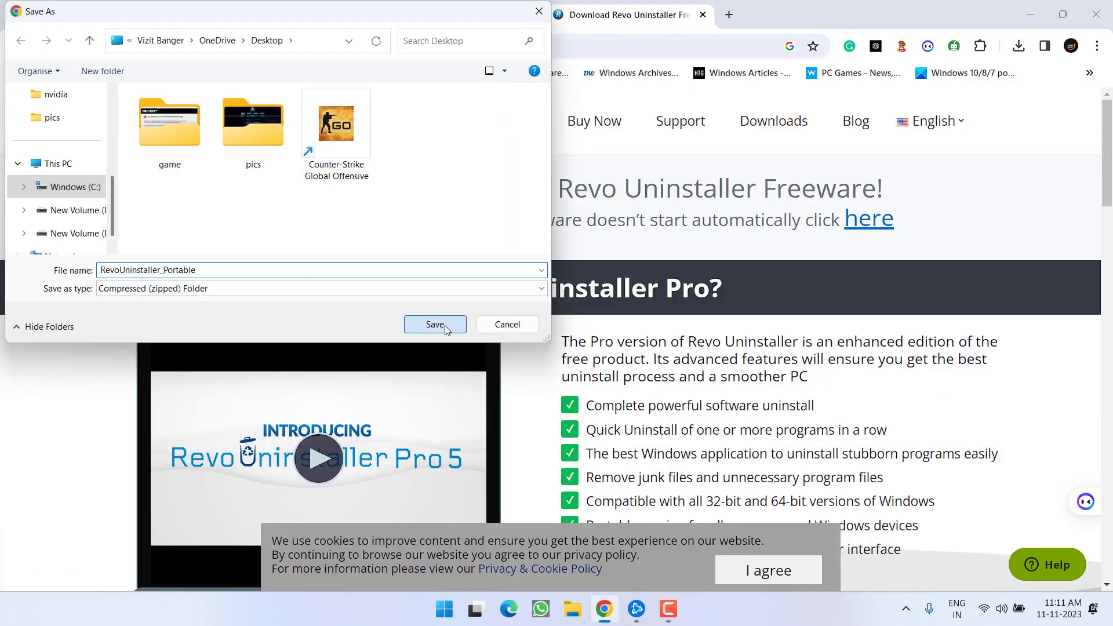
left_click(435, 325)
key("super+d")
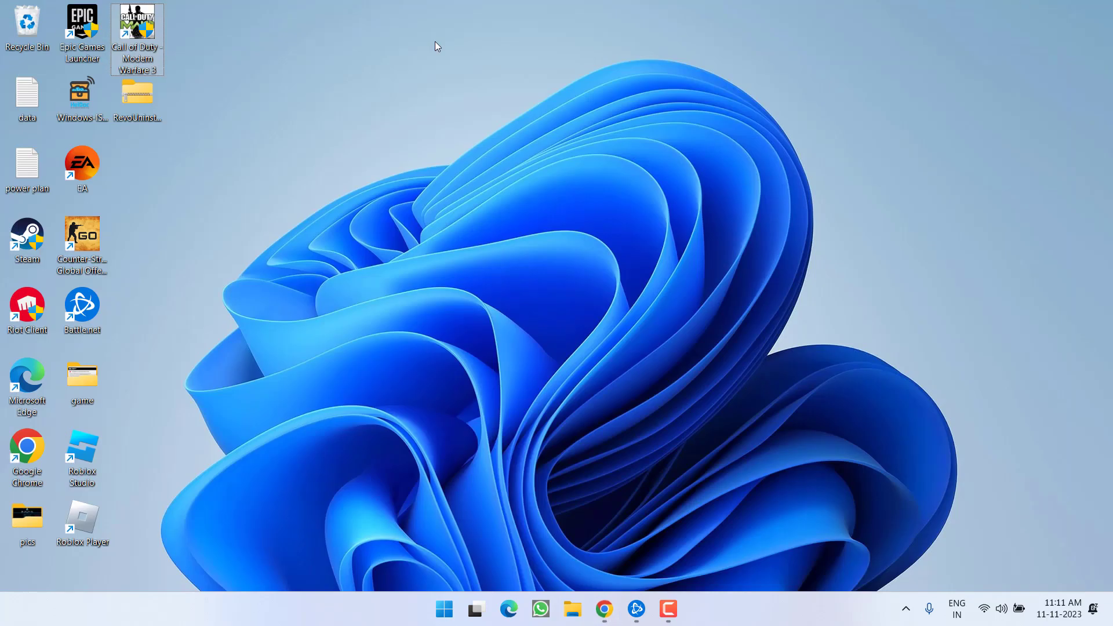
Extract the RevoUninstaller_Portable folder from the downloaded zip onto the desktop.
double_click(123, 96)
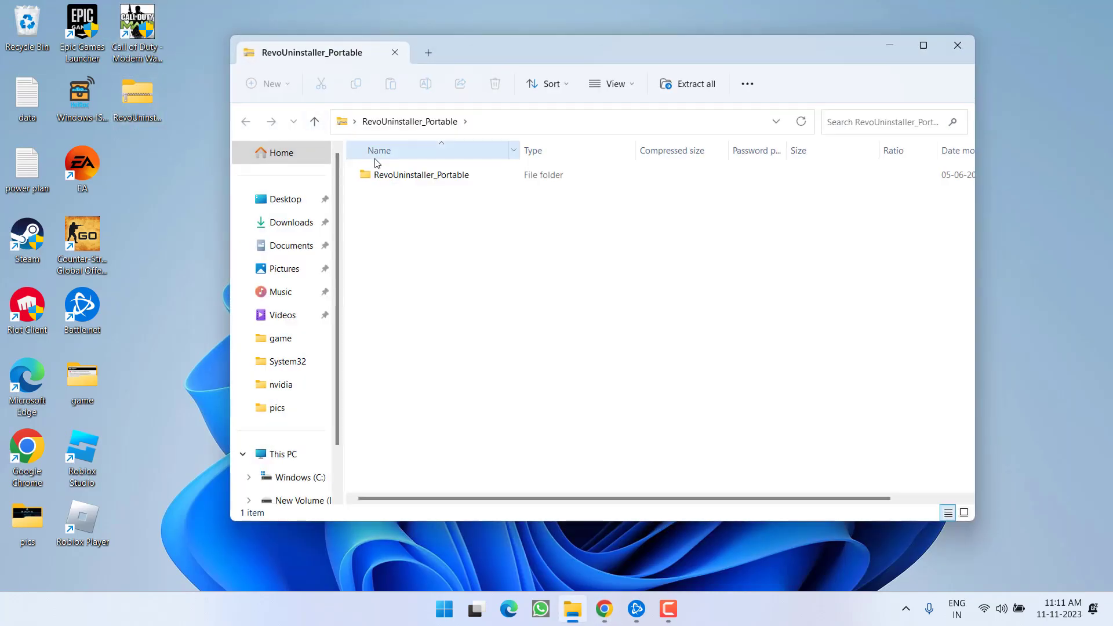
left_click_drag(406, 175, 175, 248)
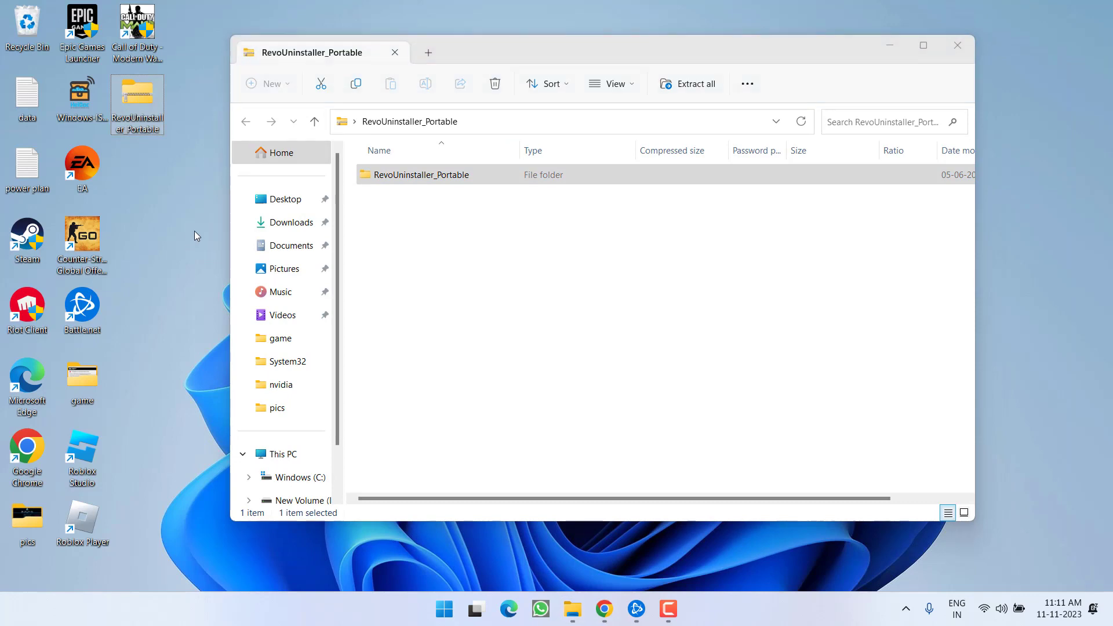
left_click(966, 55)
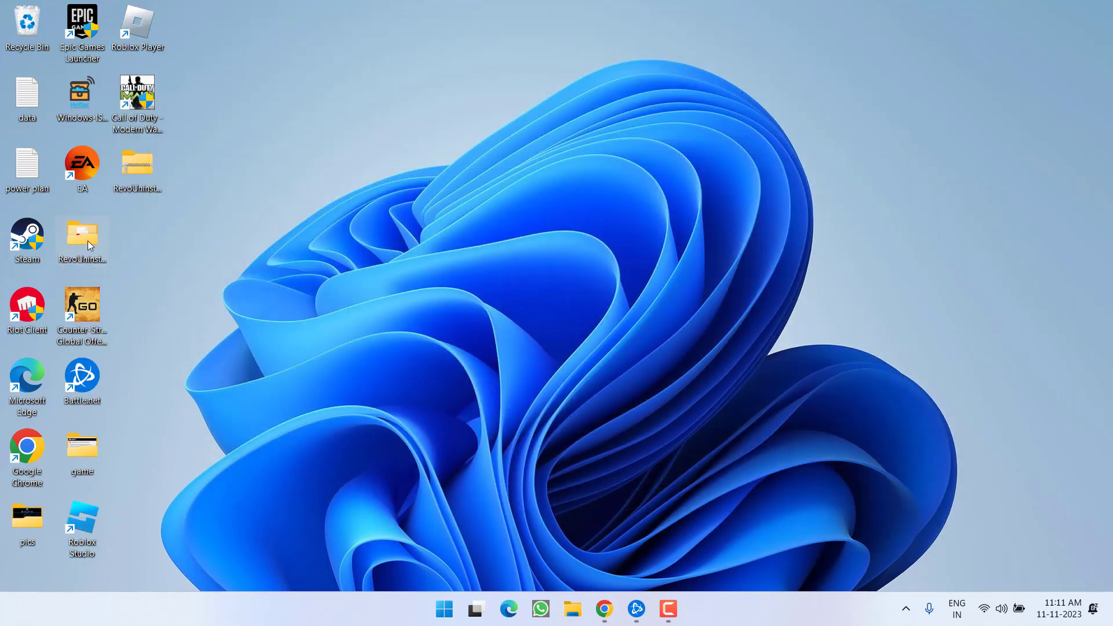
Run RevoUPort.exe as administrator and accept the license agreement.
double_click(85, 238)
left_click(383, 299)
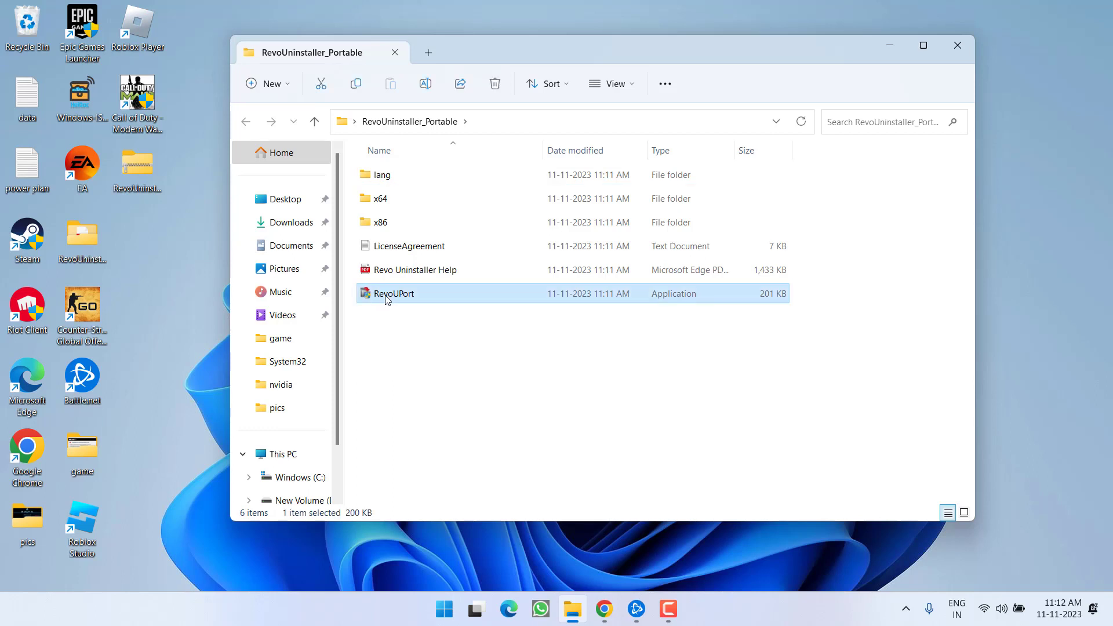
right_click(390, 299)
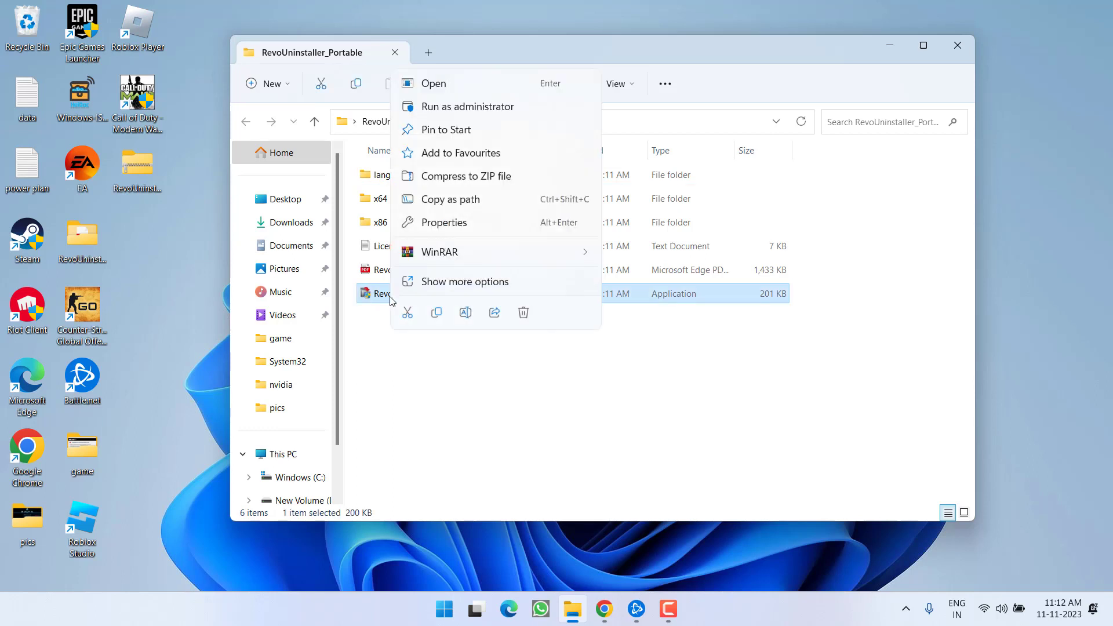
left_click(474, 109)
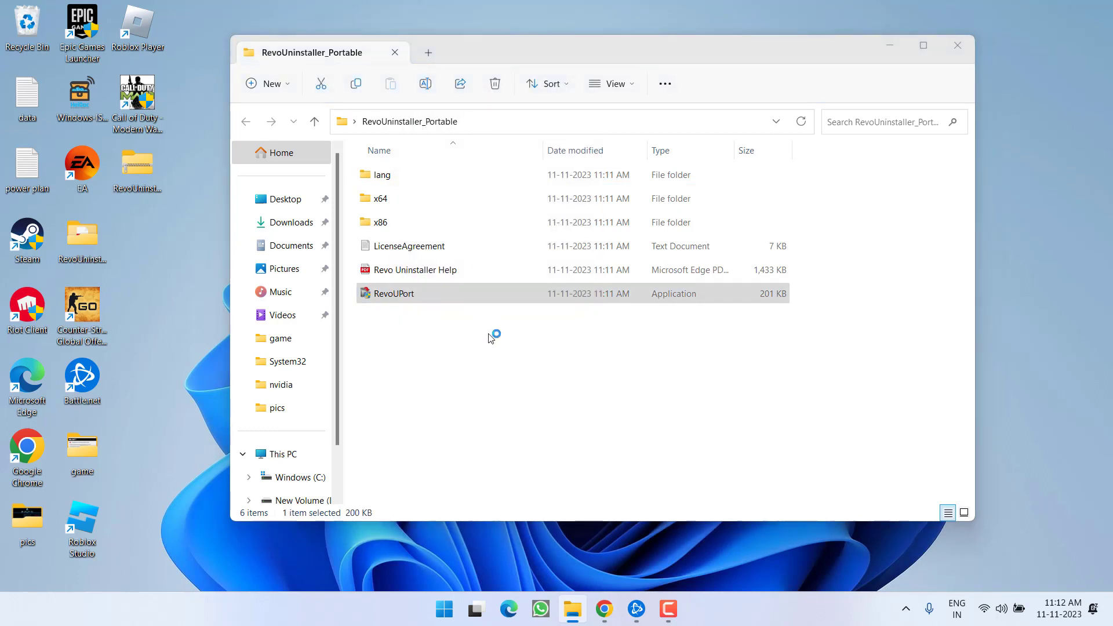
left_click(616, 452)
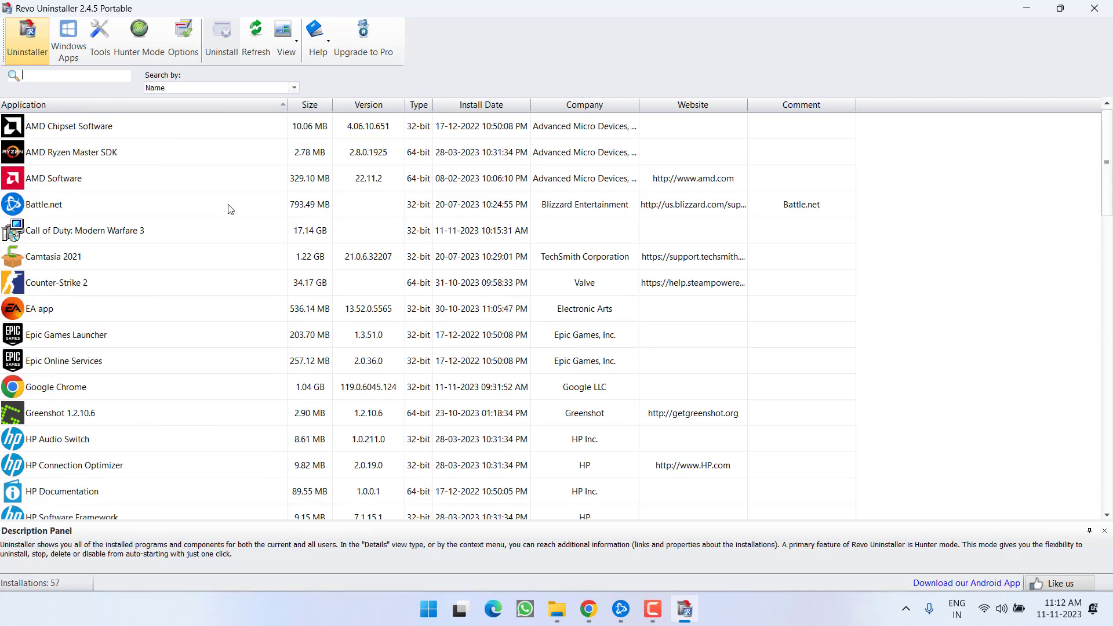
Find and select Steam in Revo's installed programs list.
scroll(230, 209, "down", 1)
left_click(220, 210)
scroll(220, 209, "up", 1)
scroll(229, 298, "down", 10)
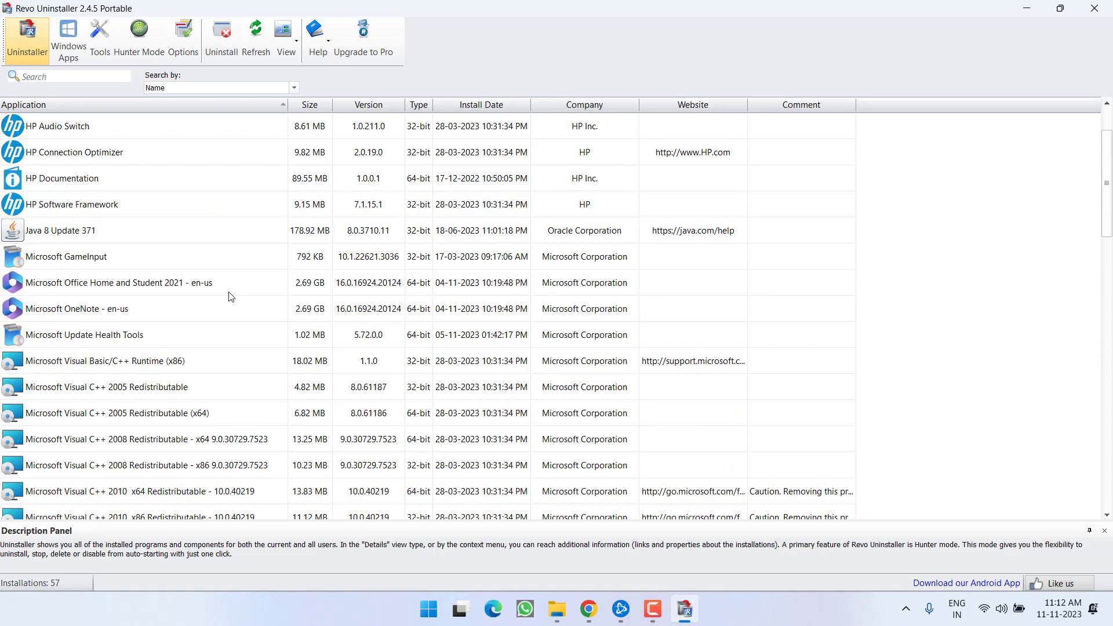
left_click(71, 497)
scroll(133, 464, "down", 2)
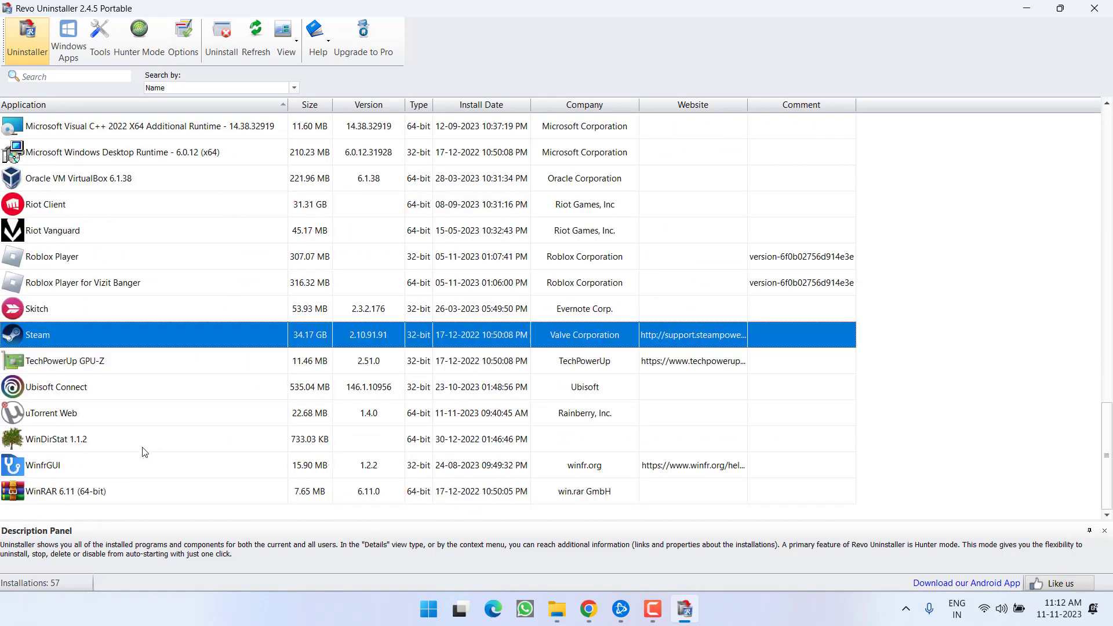
Uninstall Steam through Revo, letting Steam's own uninstaller remove its program files.
right_click(109, 332)
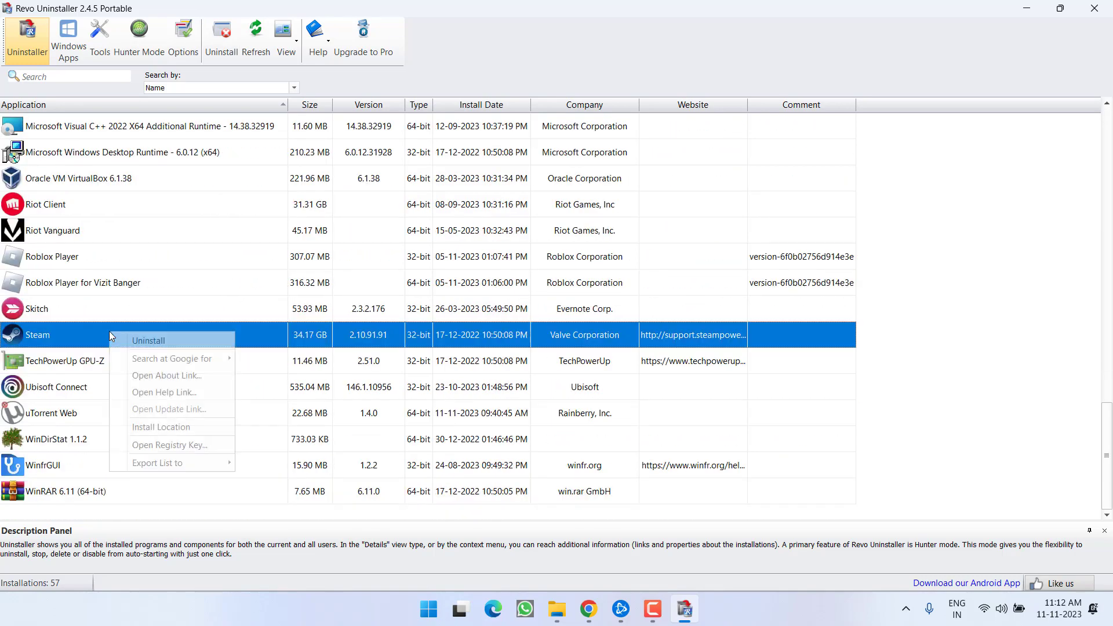
left_click(184, 346)
left_click(702, 428)
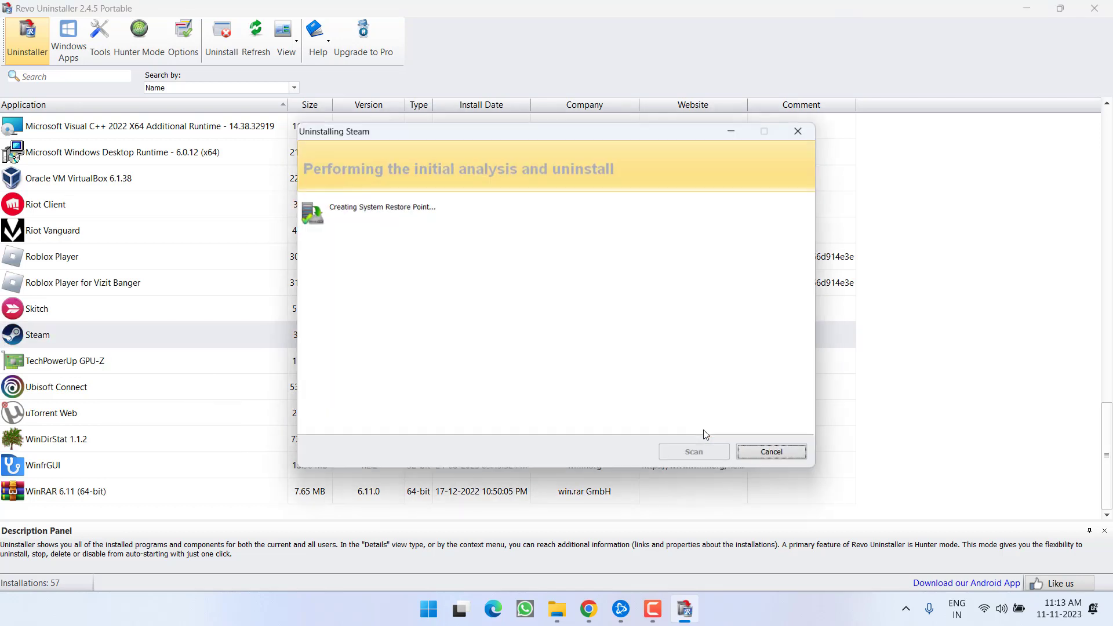
left_click(637, 419)
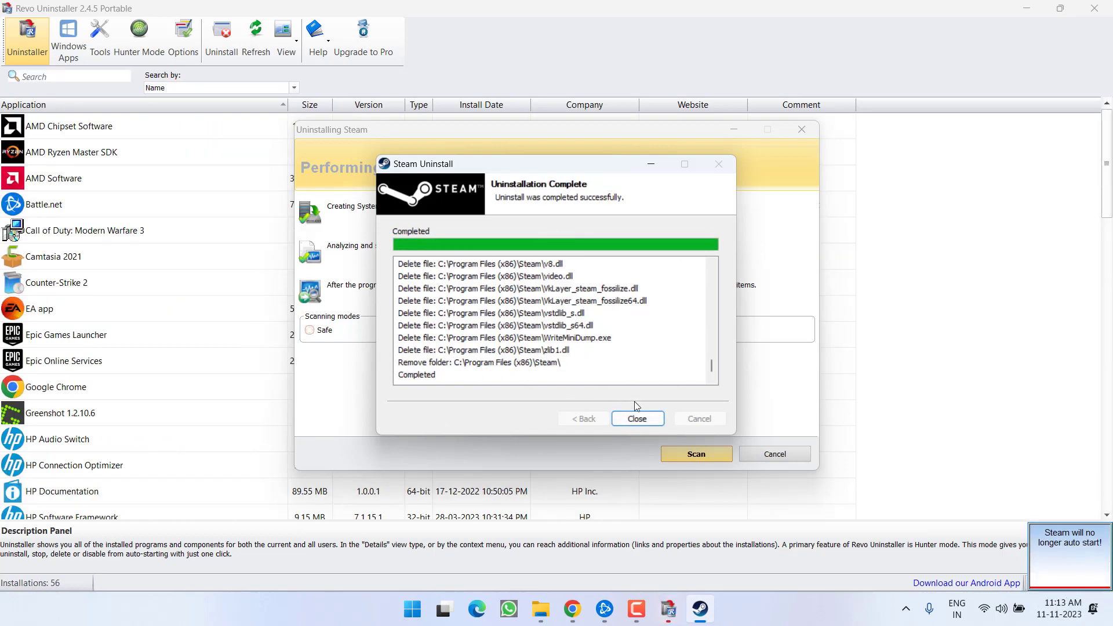
left_click(638, 418)
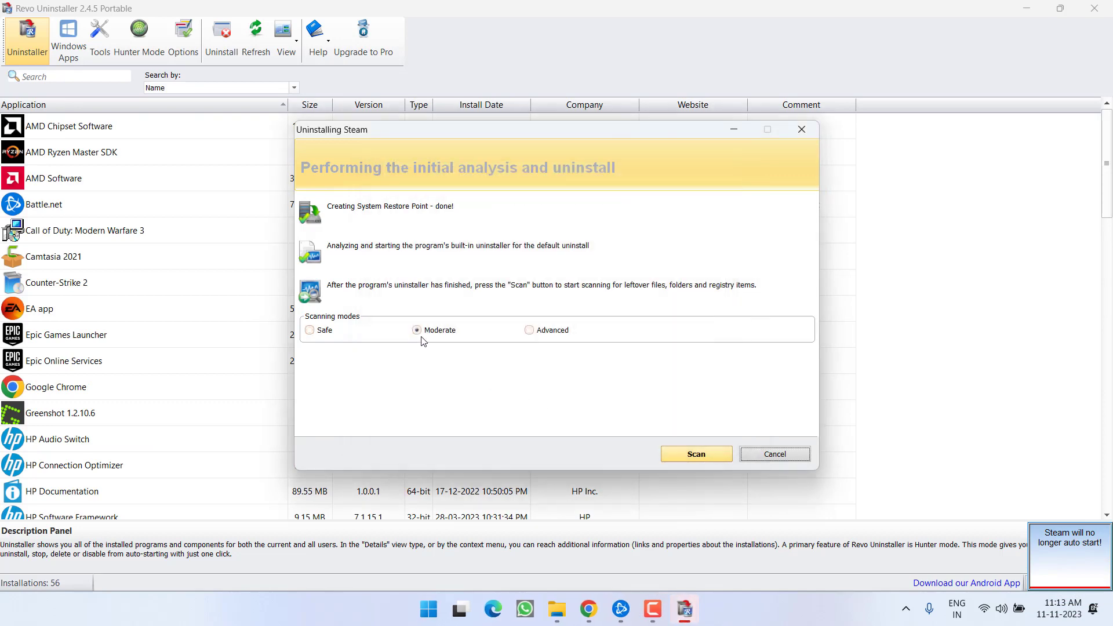
Scan in Moderate mode and delete all of Steam's leftover registry items.
left_click(682, 456)
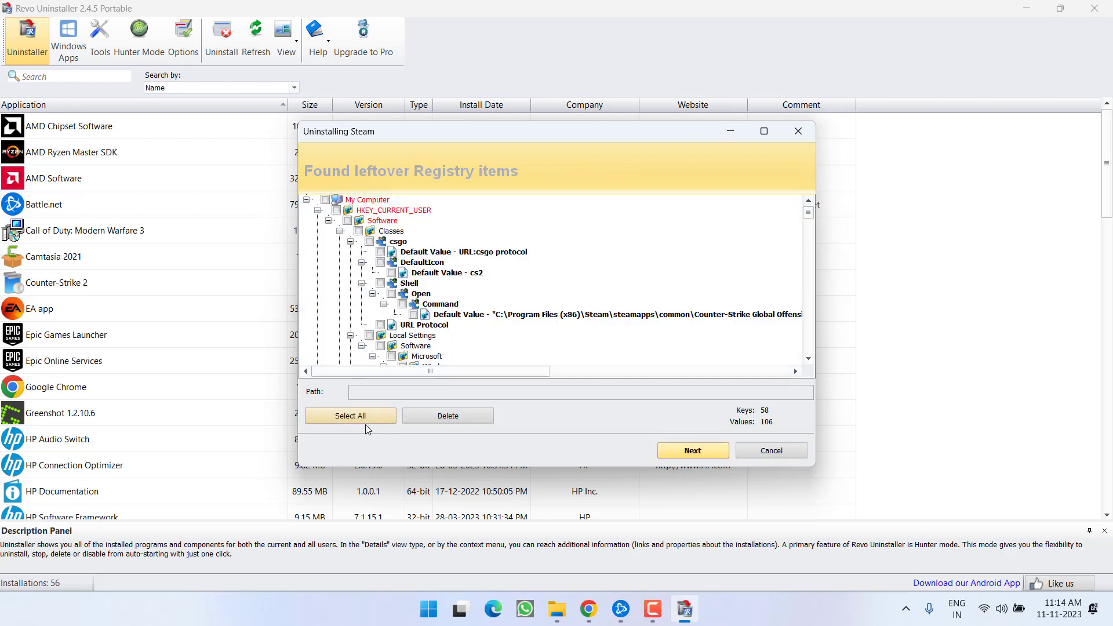
left_click(452, 418)
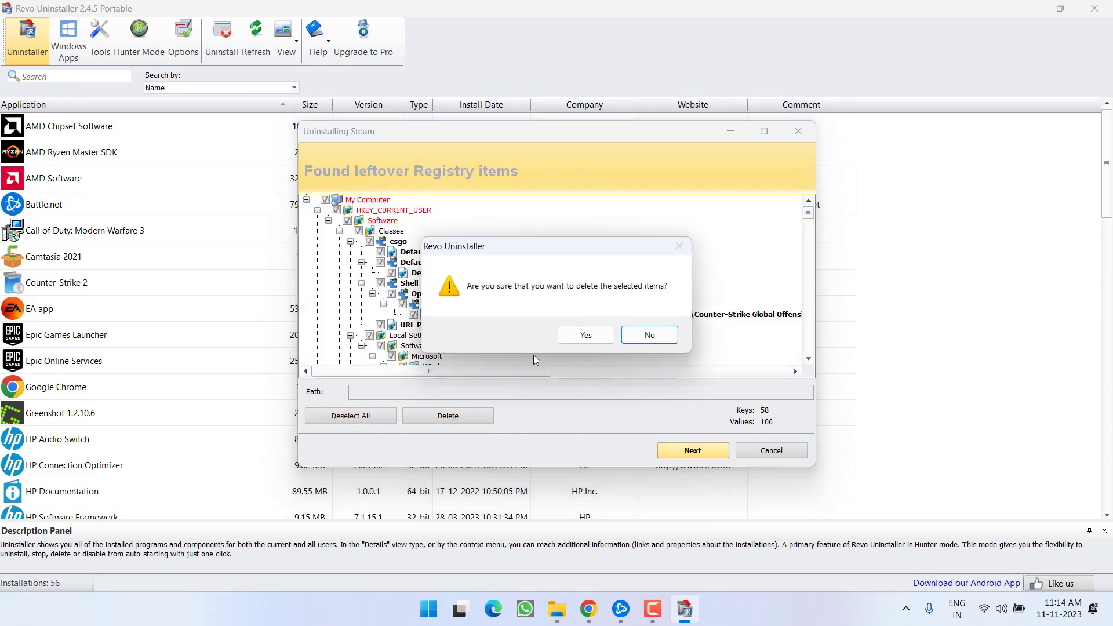
left_click(581, 335)
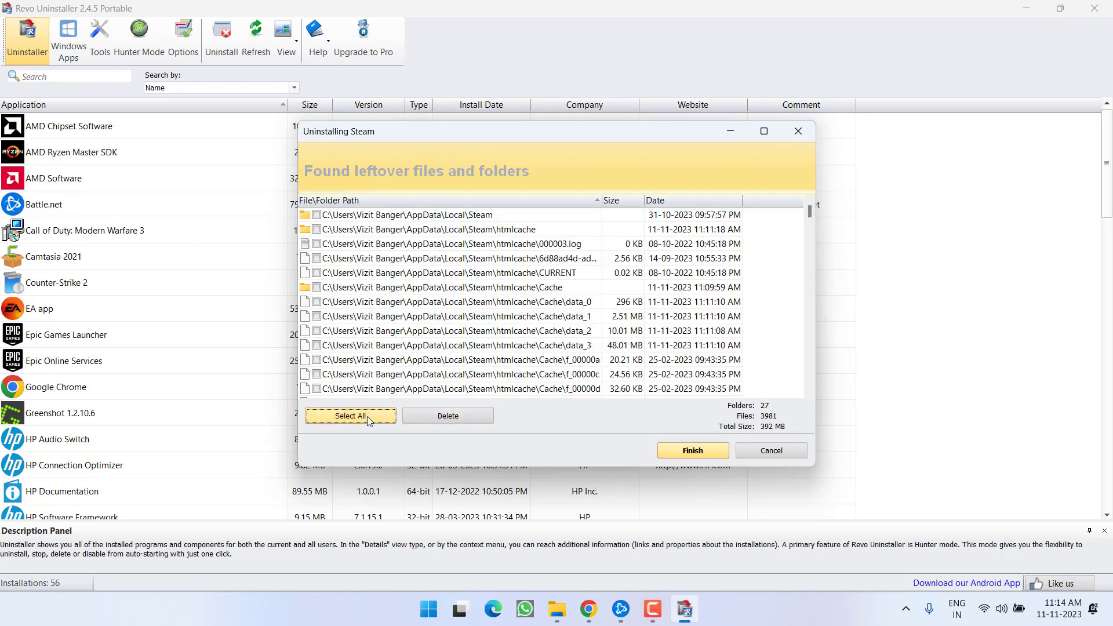
Delete Steam's 392 MB of leftover files and folders and finish the cleanup.
left_click(455, 417)
left_click(609, 335)
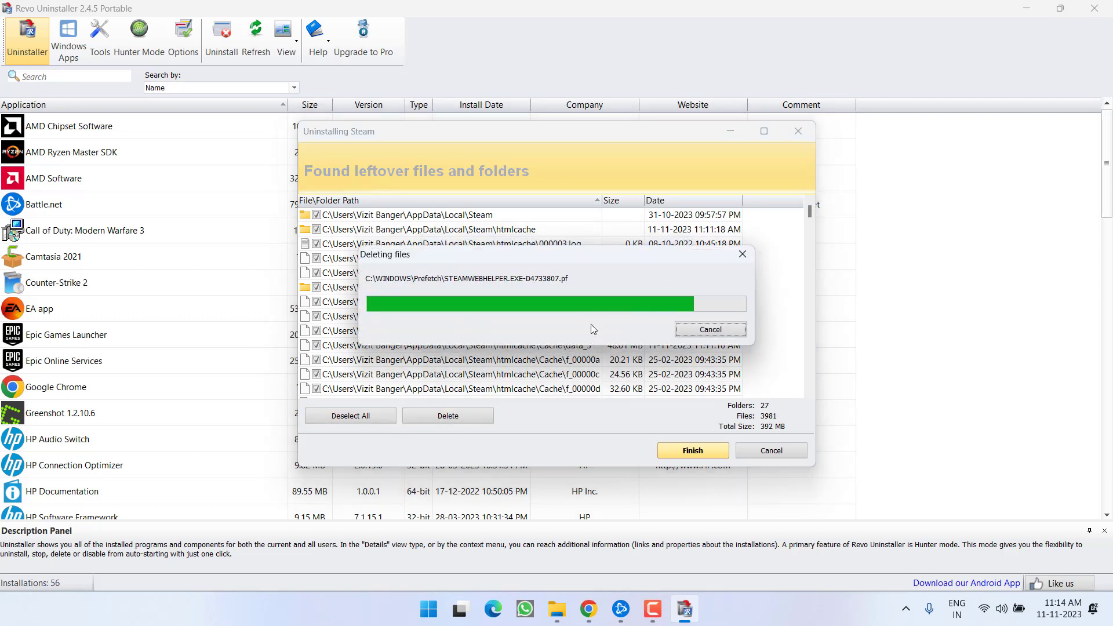
key("Return")
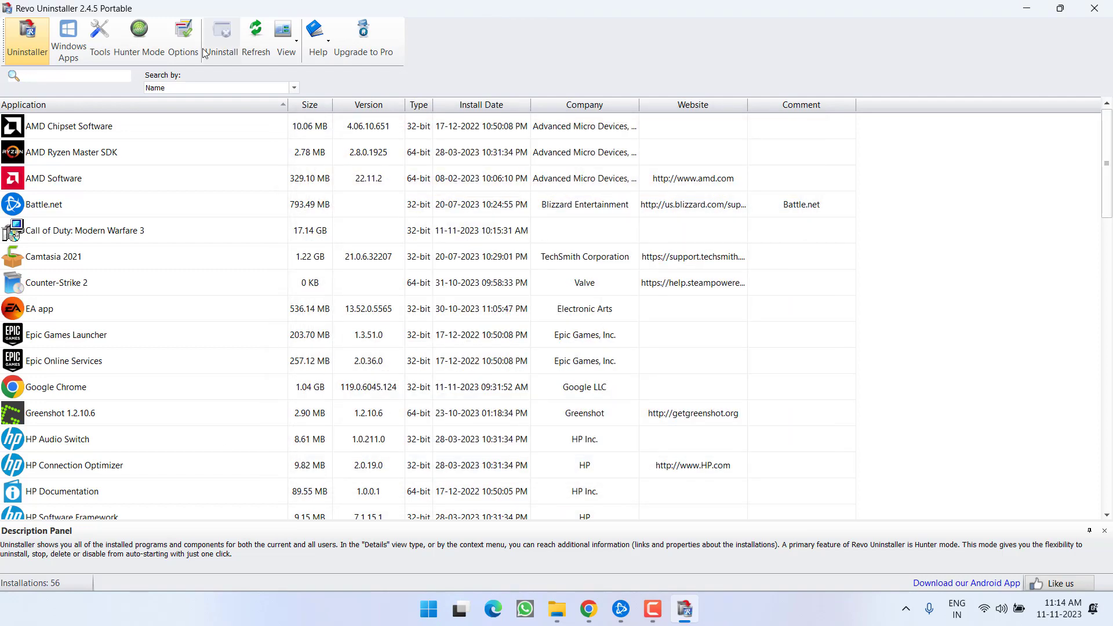
Close Revo and search 'steam download' in Chrome to reach store.steampowered.com/about.
left_click(1098, 9)
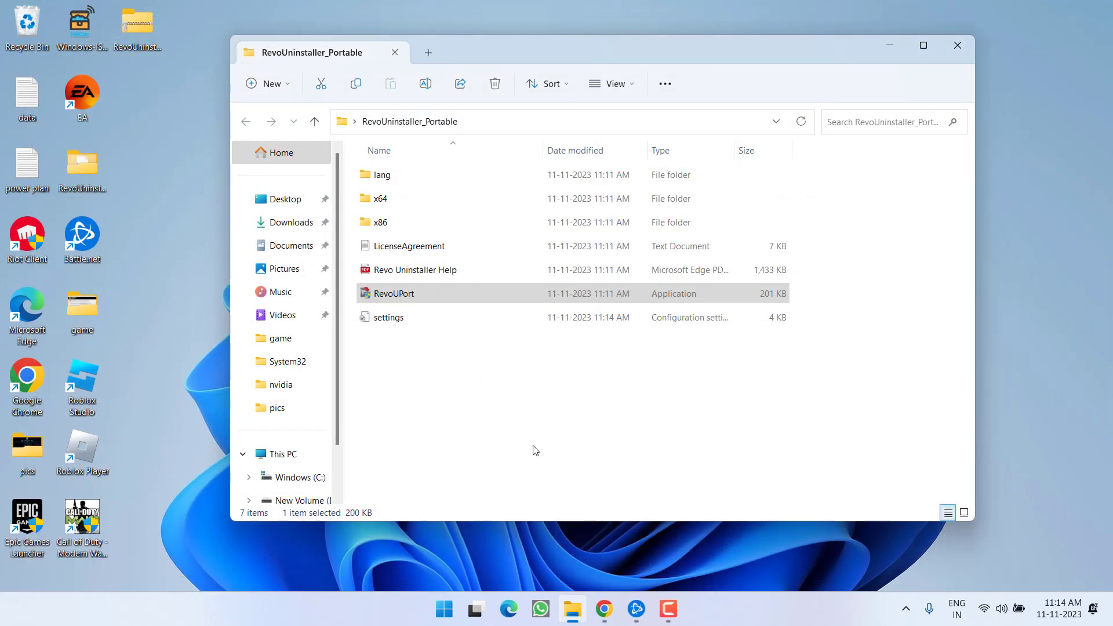
left_click(605, 606)
left_click(730, 15)
type("steam download")
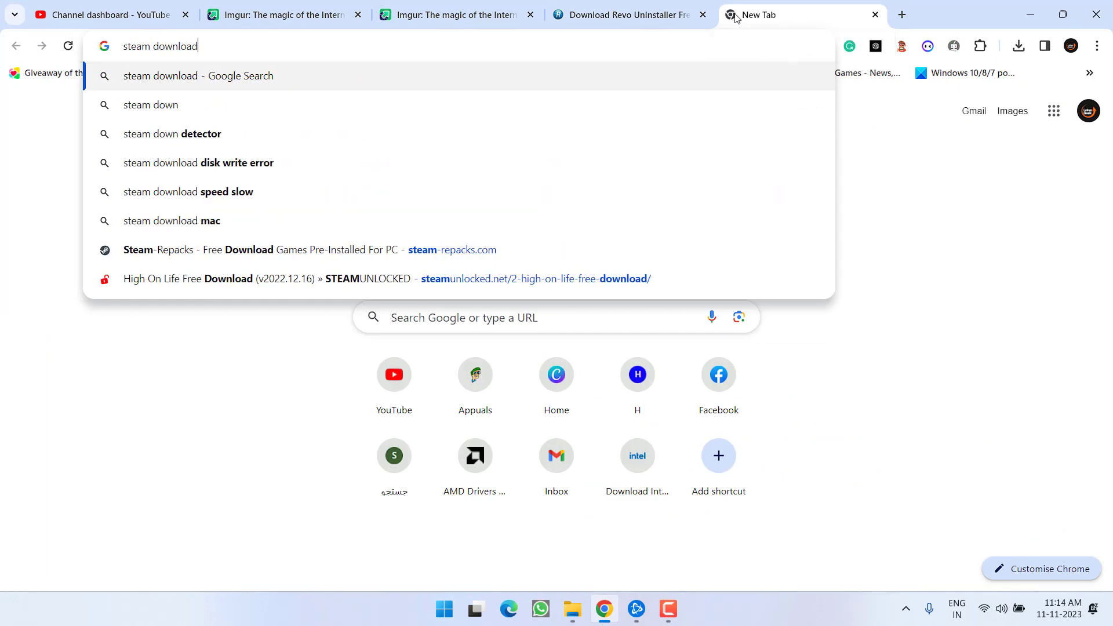
key("Return")
left_click(362, 264)
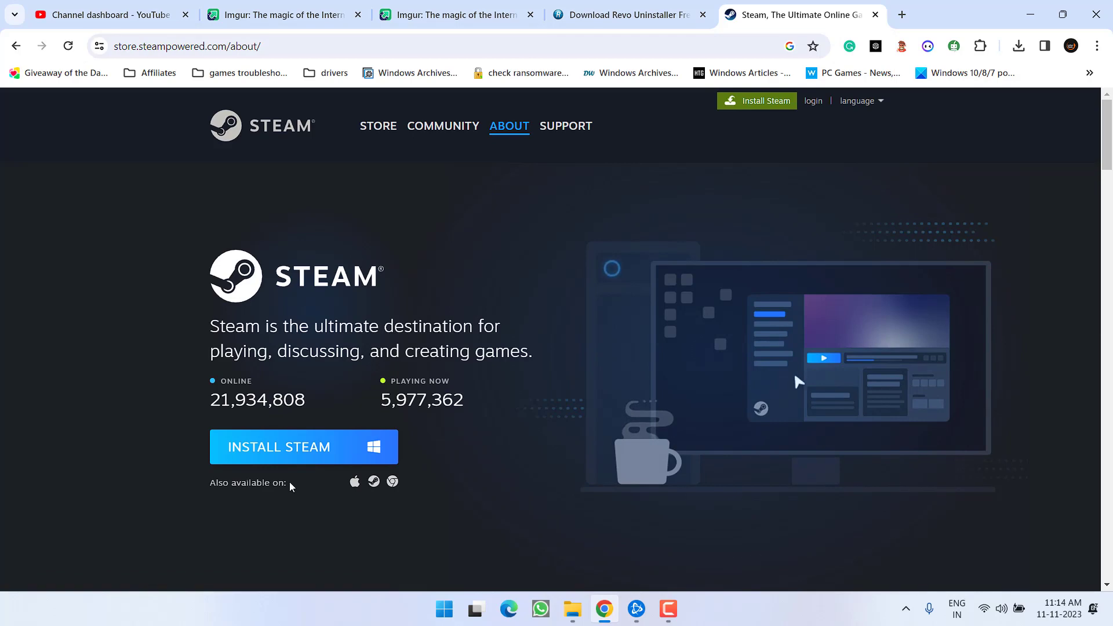
Download the SteamSetup installer via INSTALL STEAM and save it to the desktop.
left_click(291, 448)
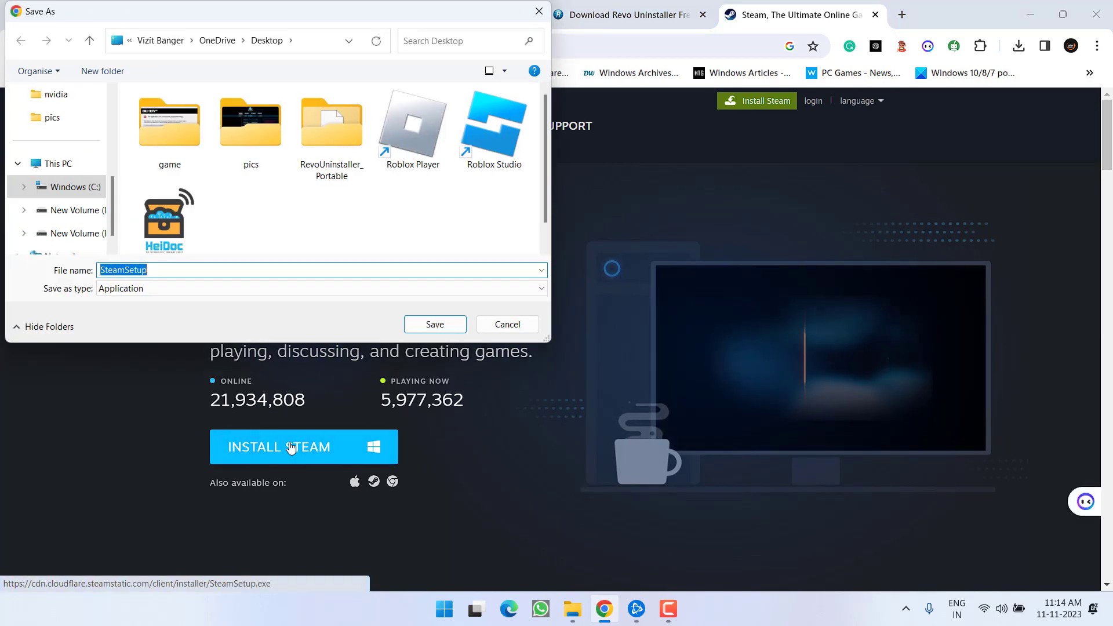
left_click(457, 322)
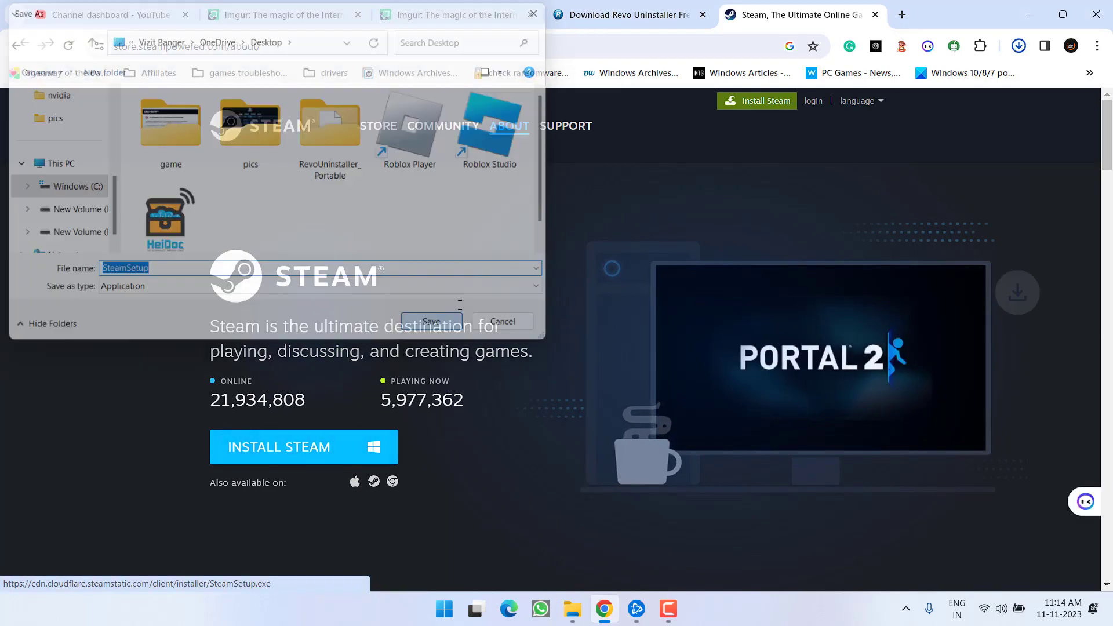
left_click(1032, 13)
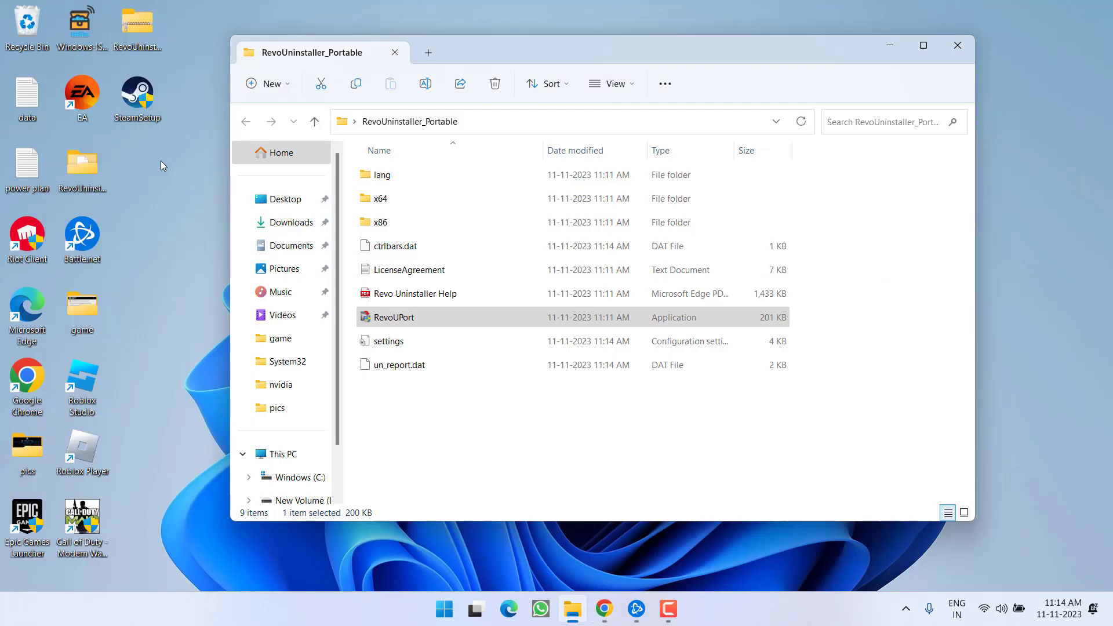
Run SteamSetup in English, install to C:\Program Files (x86)\Steam, and launch Steam.
double_click(137, 96)
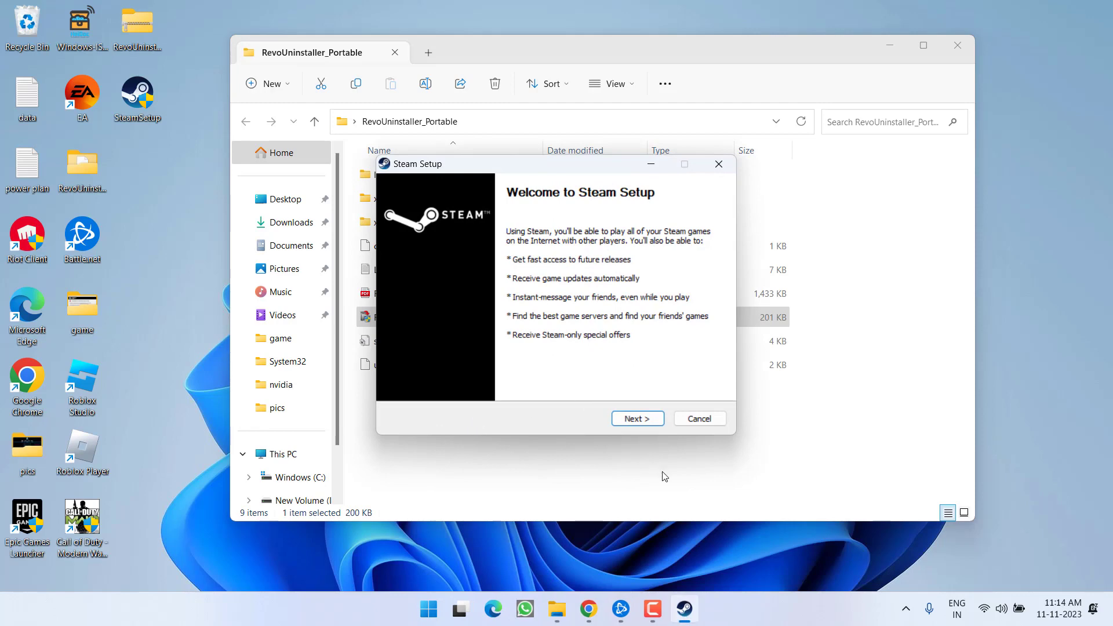
left_click(637, 420)
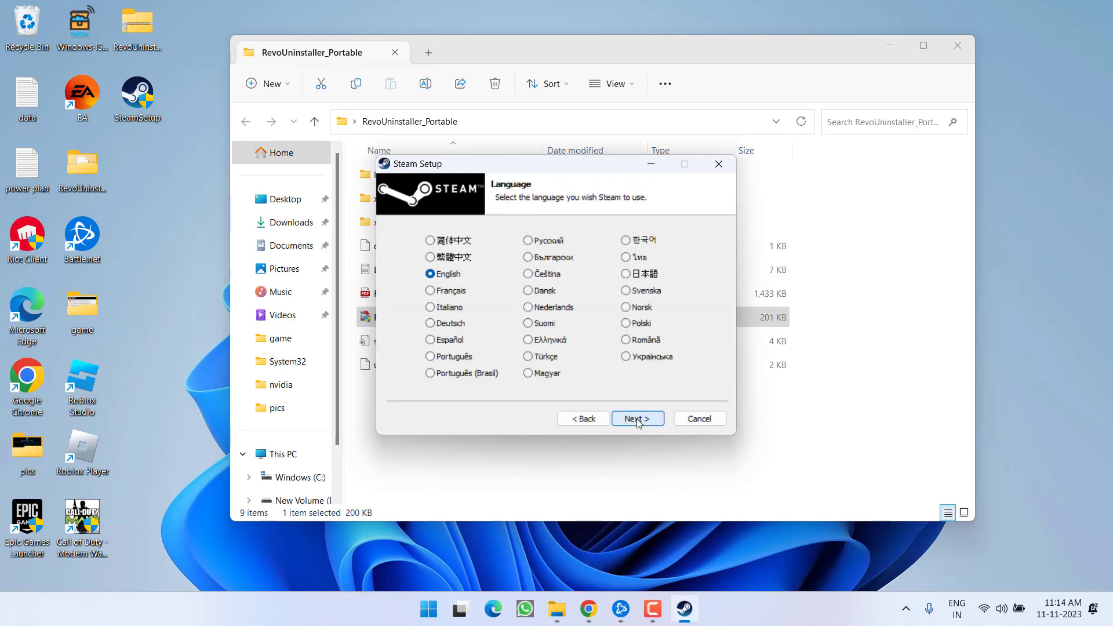
left_click(636, 418)
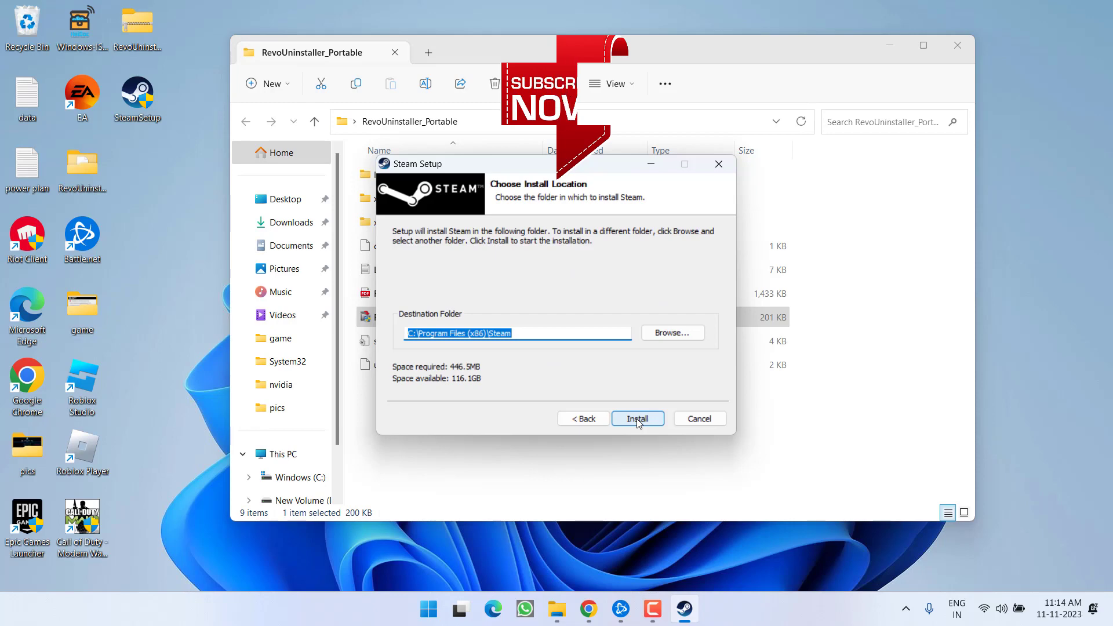
left_click(637, 419)
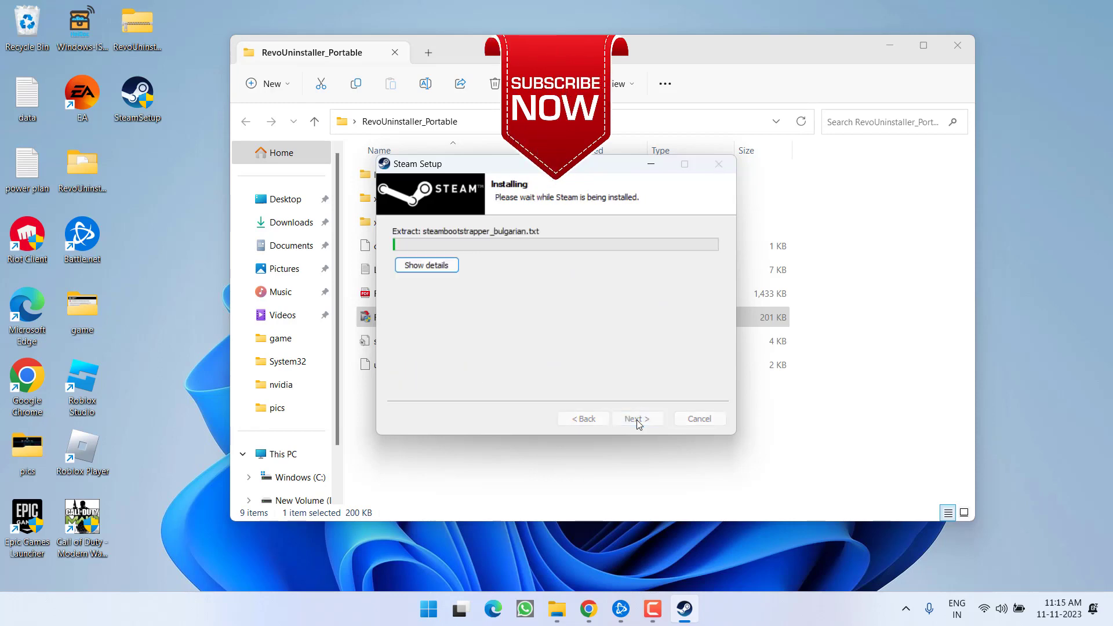
left_click(636, 418)
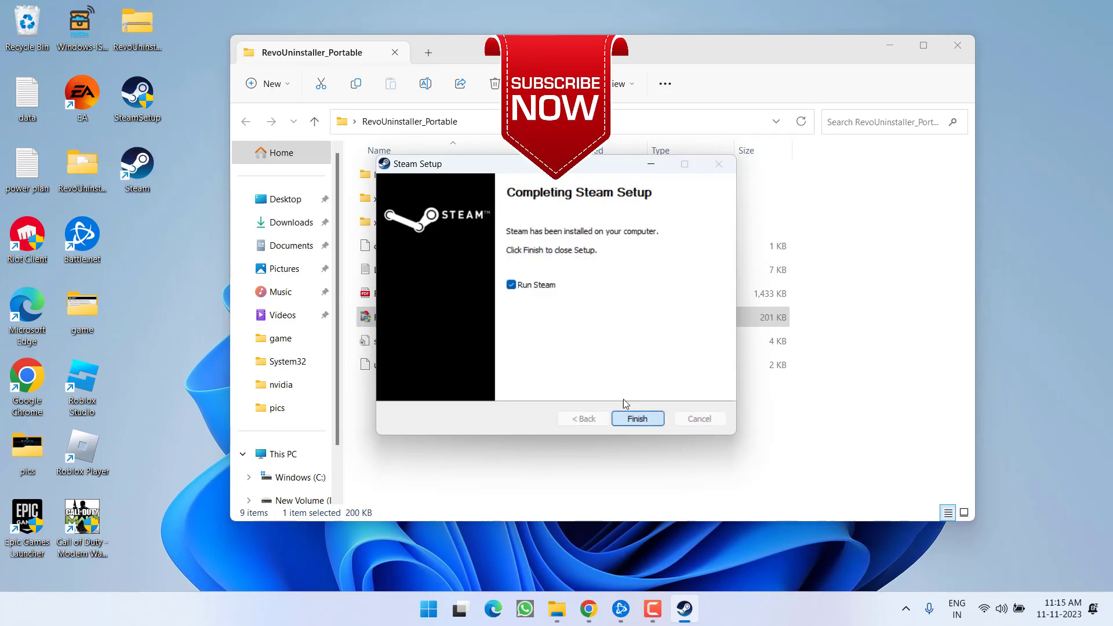
left_click(958, 45)
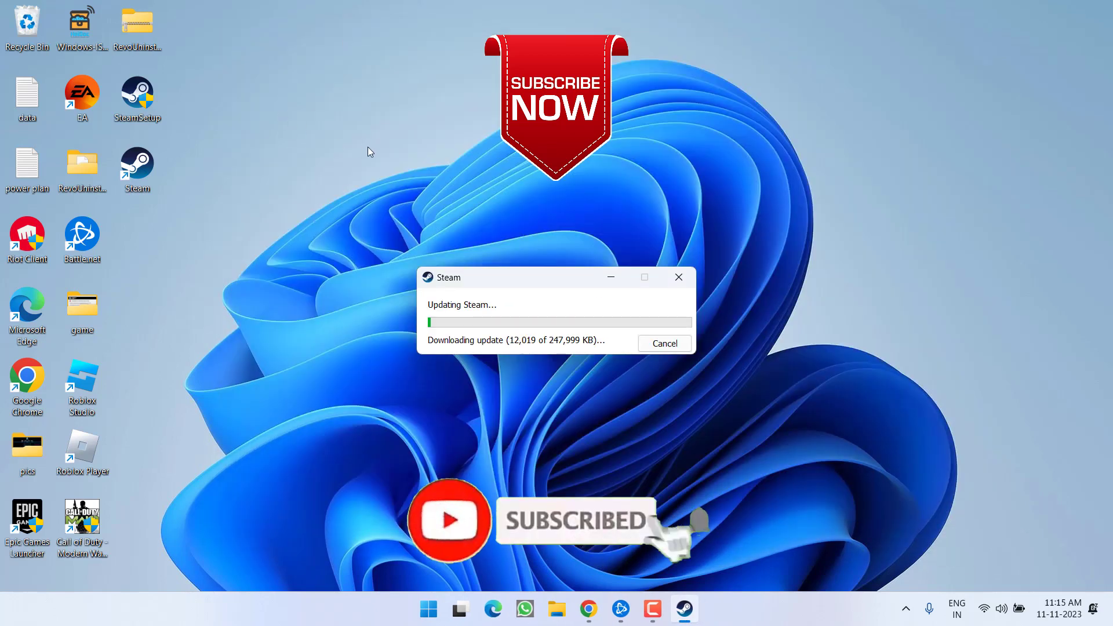